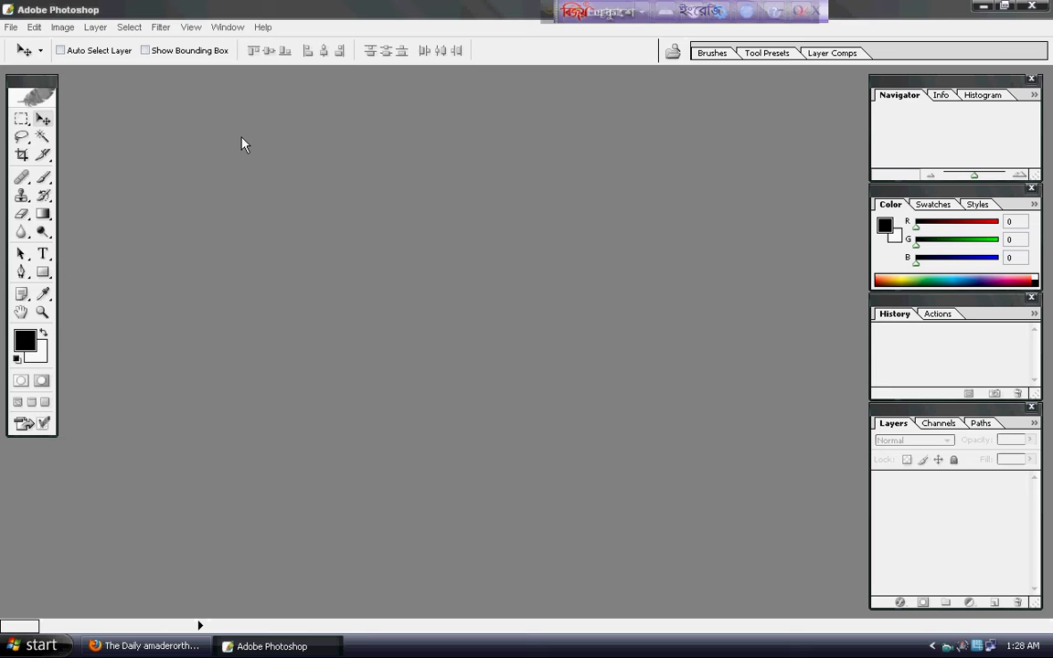
Create a new 600 x 700 pixel RGB document at 72 pixels/inch with a white background.
{"action": "left_click", "coordinate": [11, 27]}
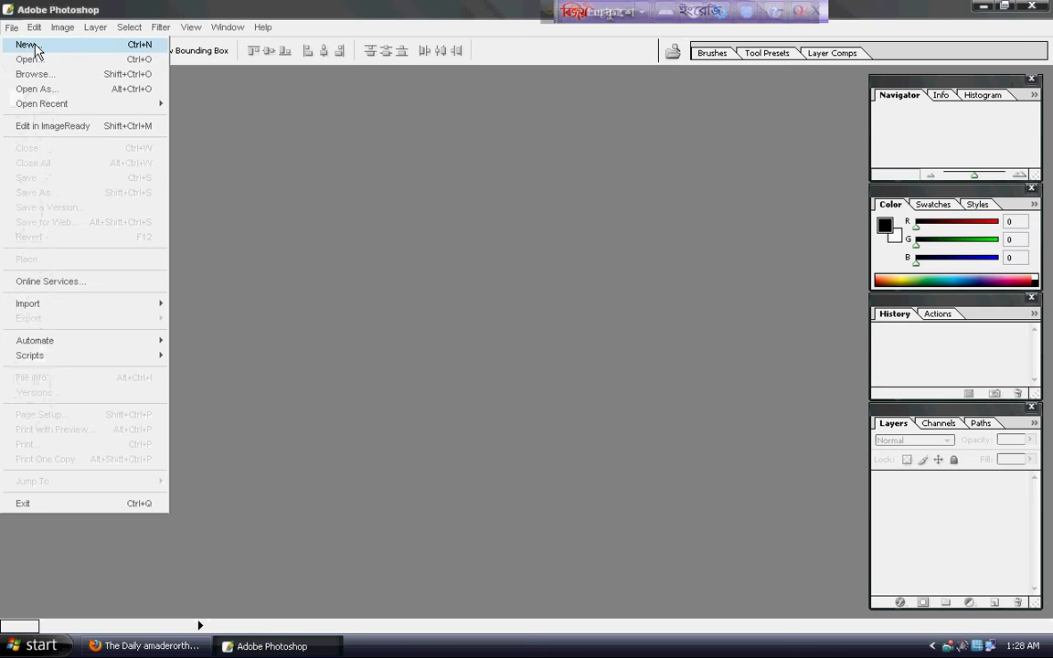
{"action": "left_click", "coordinate": [33, 46]}
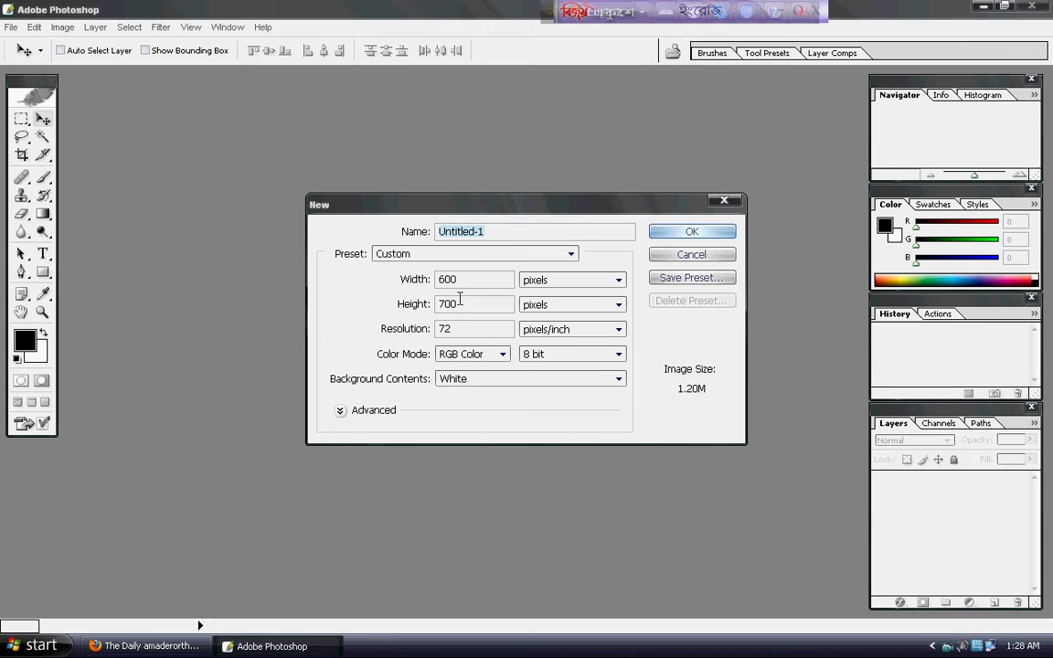
{"action": "left_click", "coordinate": [713, 232]}
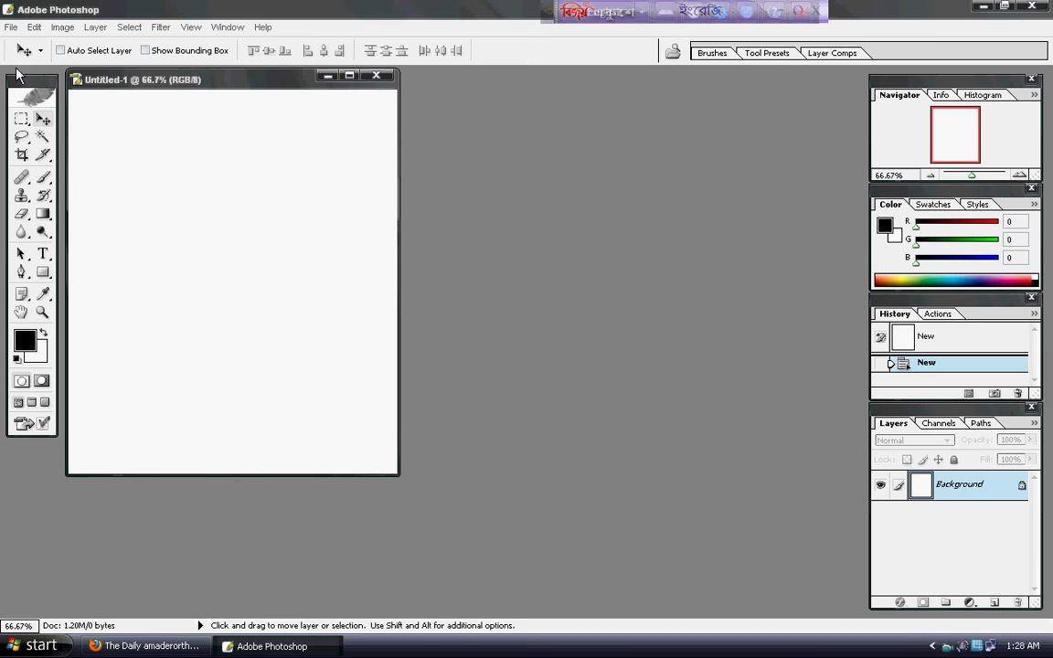
Open the sunset picture images.jpg from New Folder, browsing the files as thumbnails.
{"action": "left_click", "coordinate": [11, 28]}
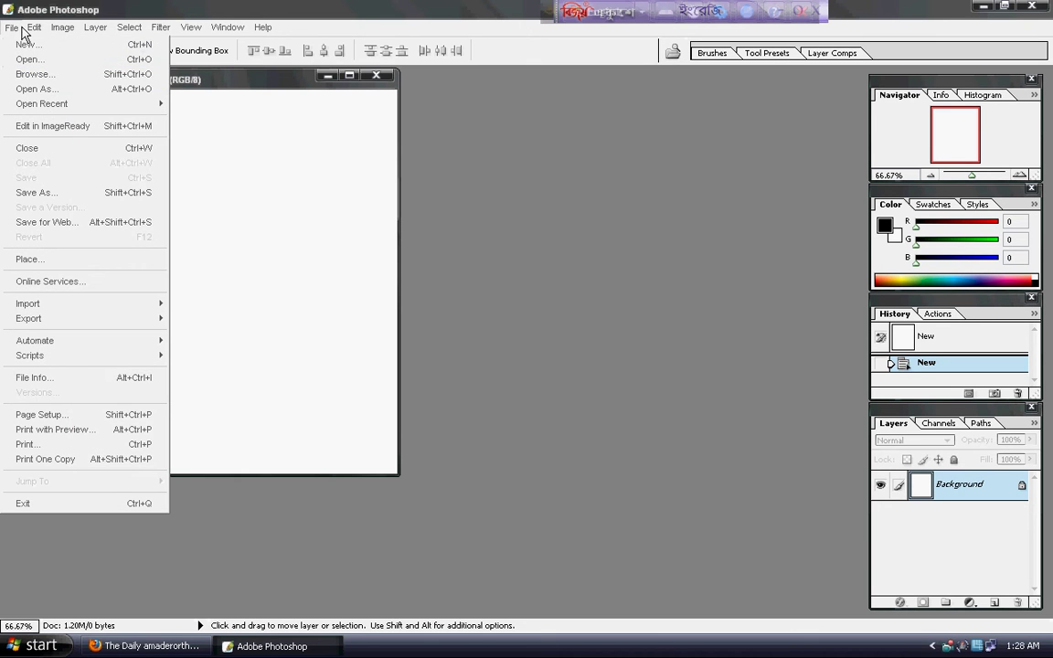
{"action": "left_click", "coordinate": [15, 63]}
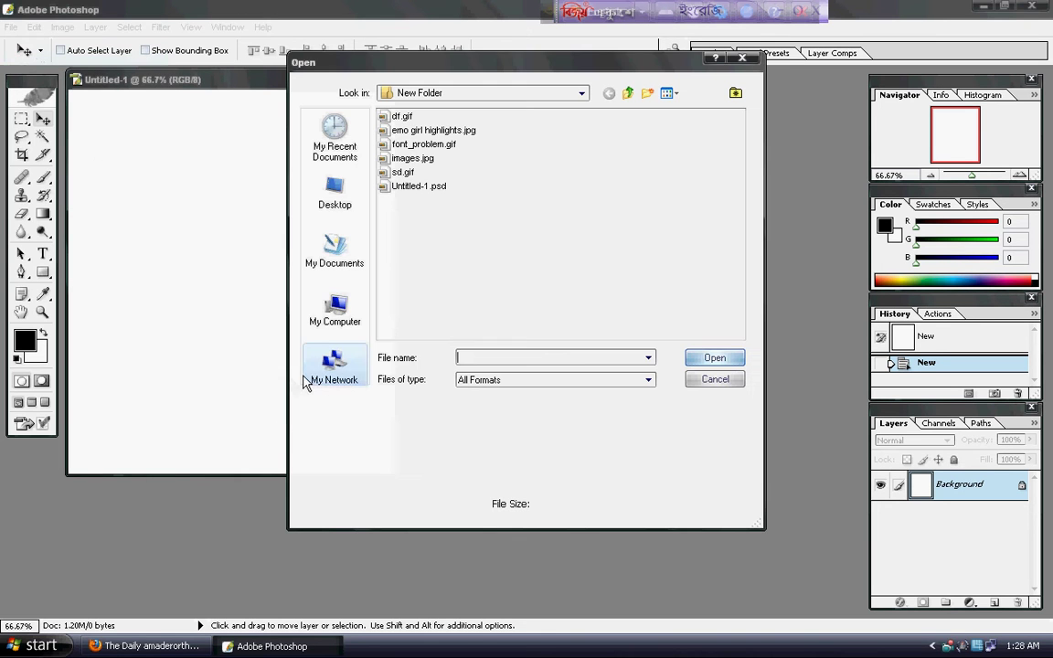
{"action": "left_click", "coordinate": [669, 93]}
{"action": "left_click", "coordinate": [687, 112]}
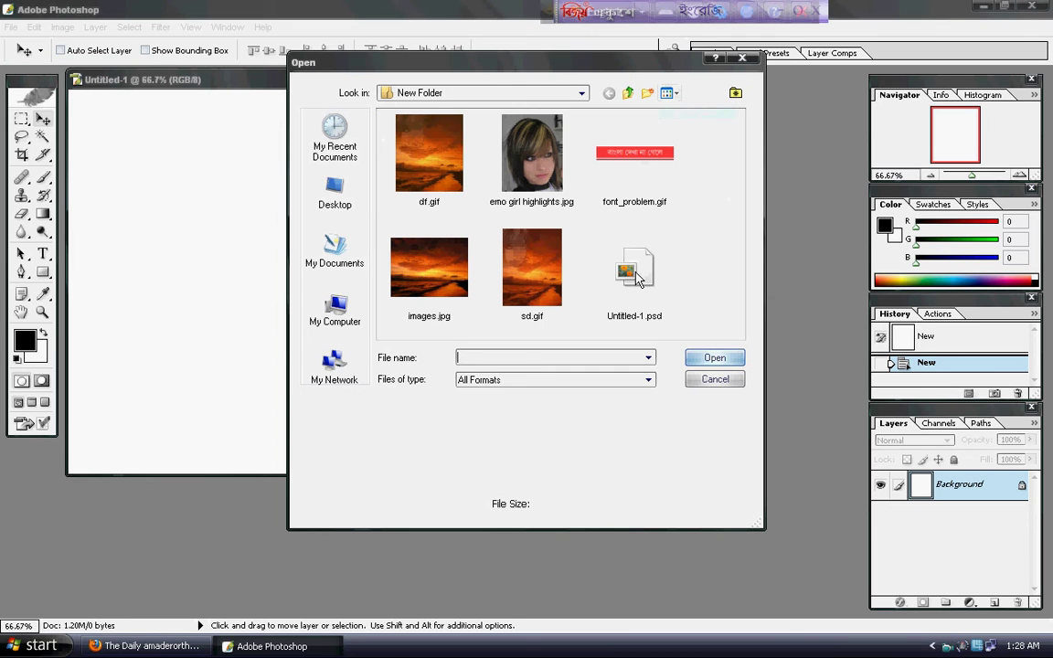
{"action": "left_click", "coordinate": [457, 314]}
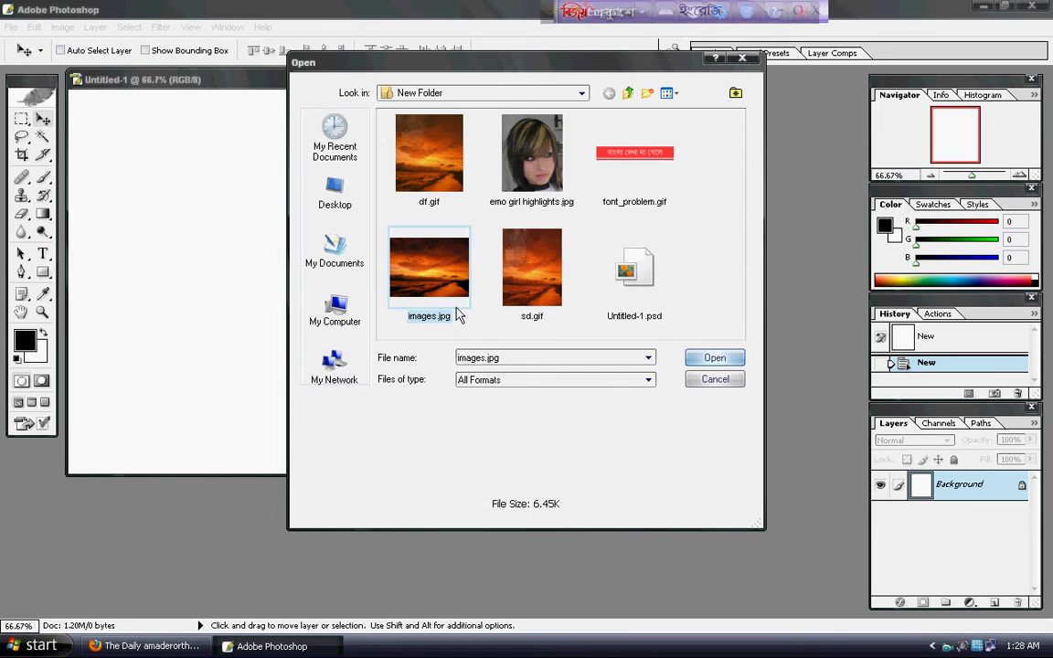
{"action": "left_click", "coordinate": [445, 164]}
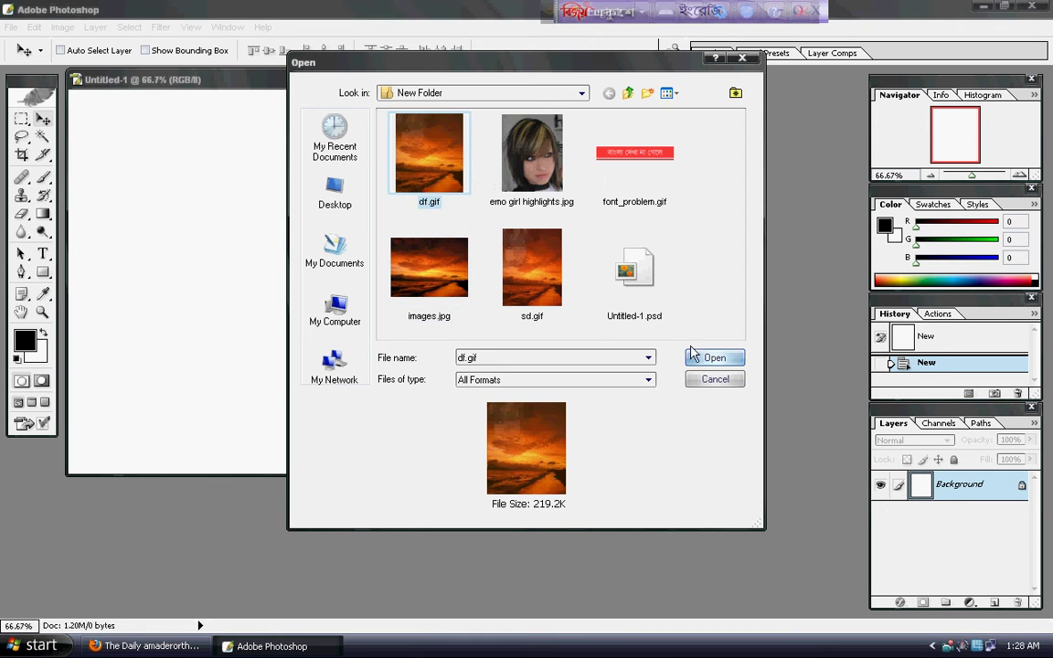
{"action": "left_click", "coordinate": [457, 278]}
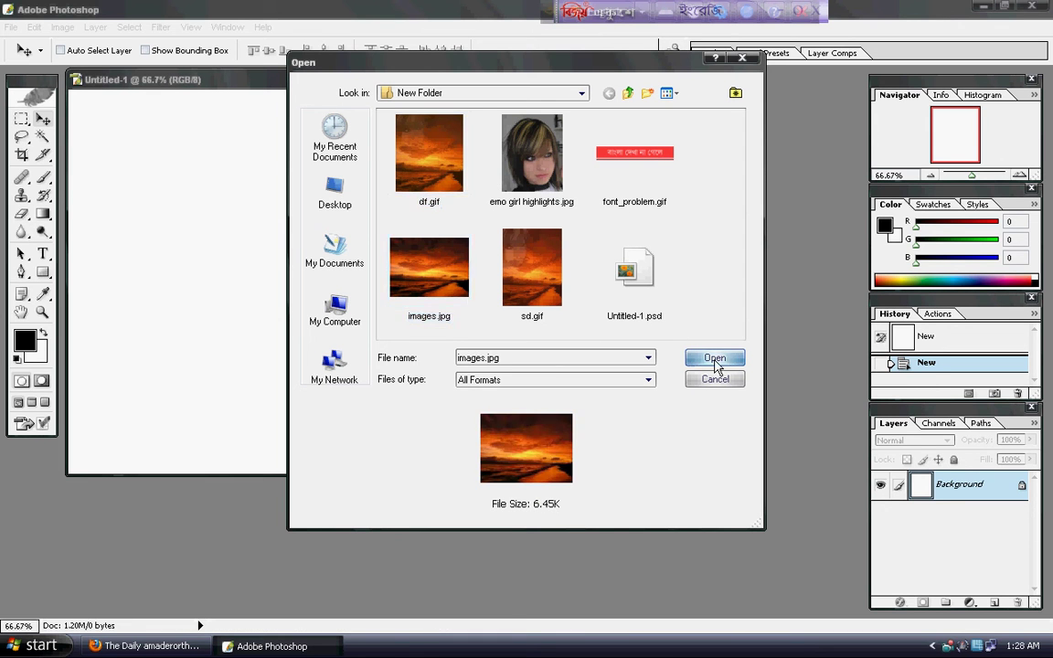
{"action": "left_click", "coordinate": [714, 358]}
Open emo girl highlights.jpg from New Folder and move its window clear of the other two documents.
{"action": "left_click", "coordinate": [11, 26]}
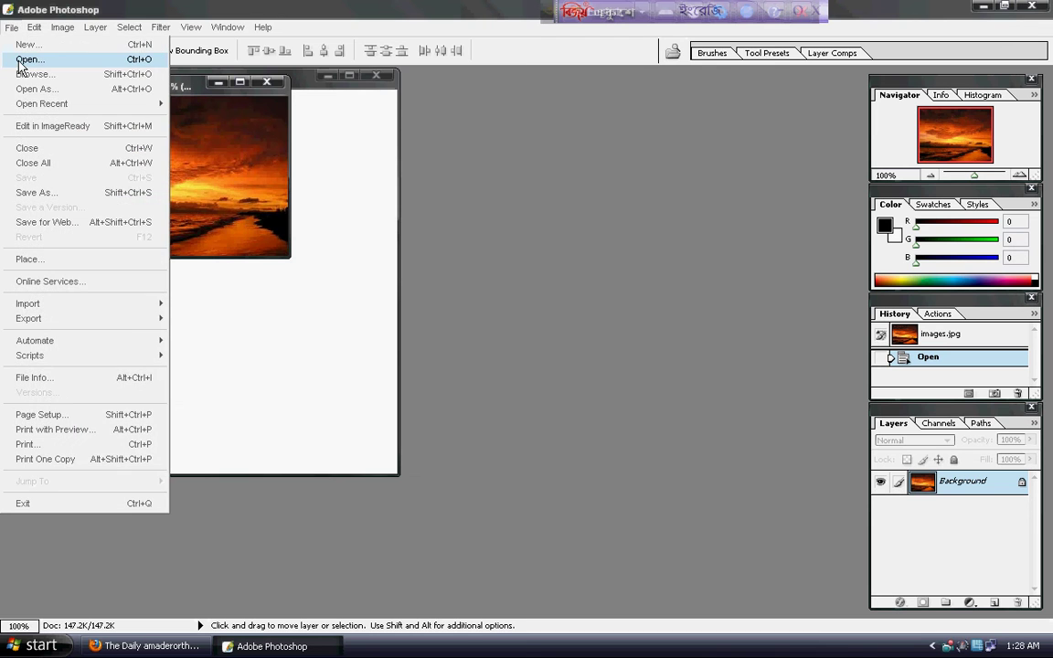
{"action": "left_click", "coordinate": [22, 63]}
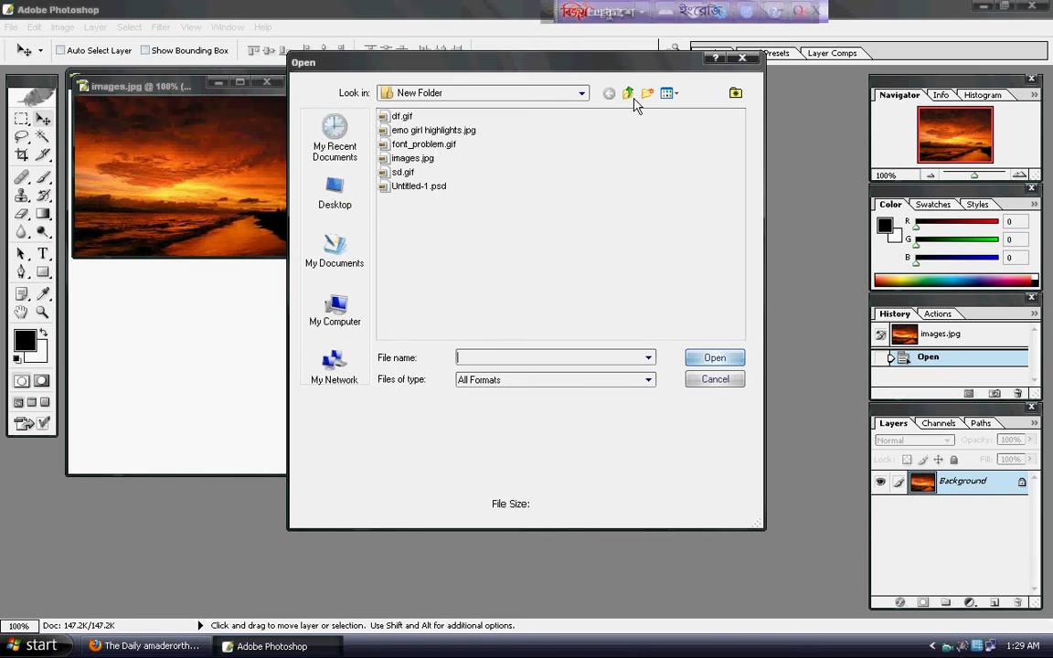
{"action": "left_click", "coordinate": [666, 94]}
{"action": "left_click", "coordinate": [668, 108]}
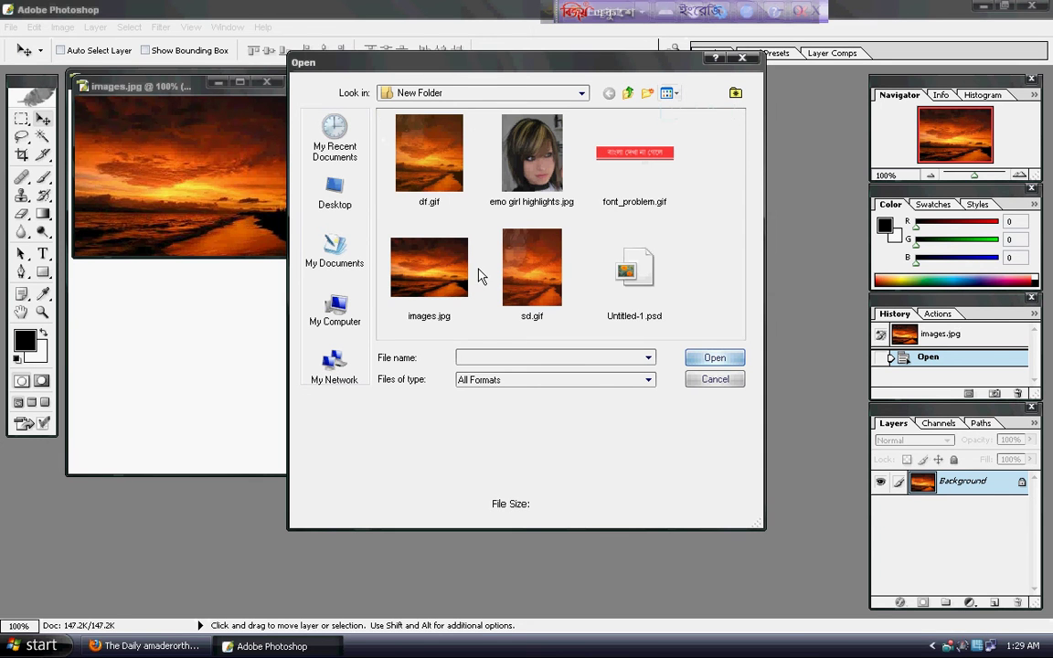
{"action": "left_click", "coordinate": [555, 186]}
{"action": "left_click", "coordinate": [712, 356]}
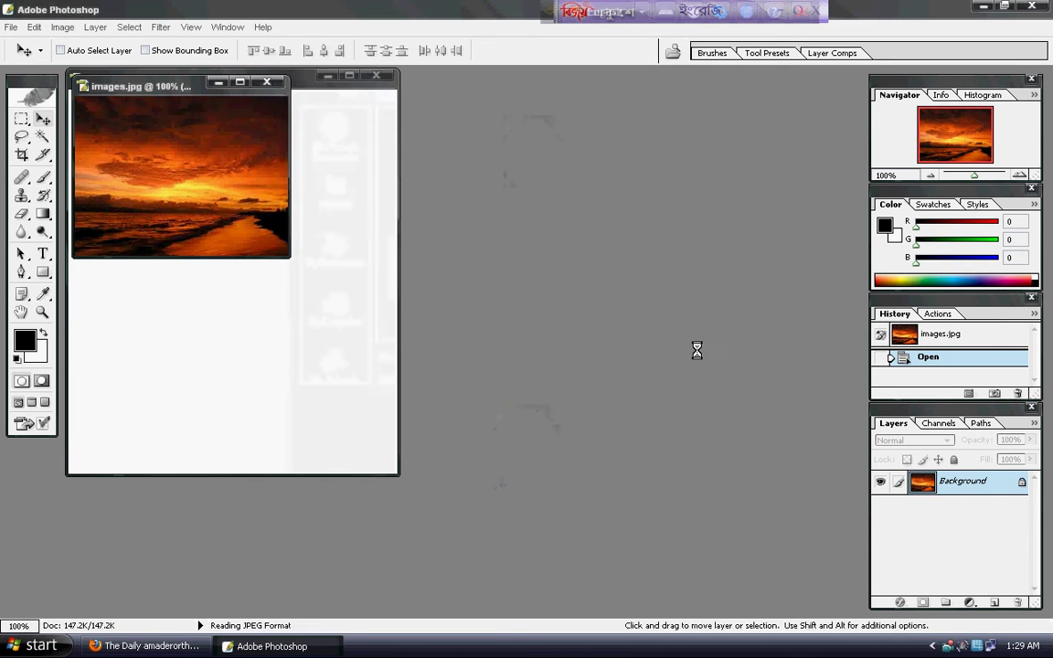
{"action": "left_click_drag", "start_coordinate": [175, 94], "coordinate": [627, 128]}
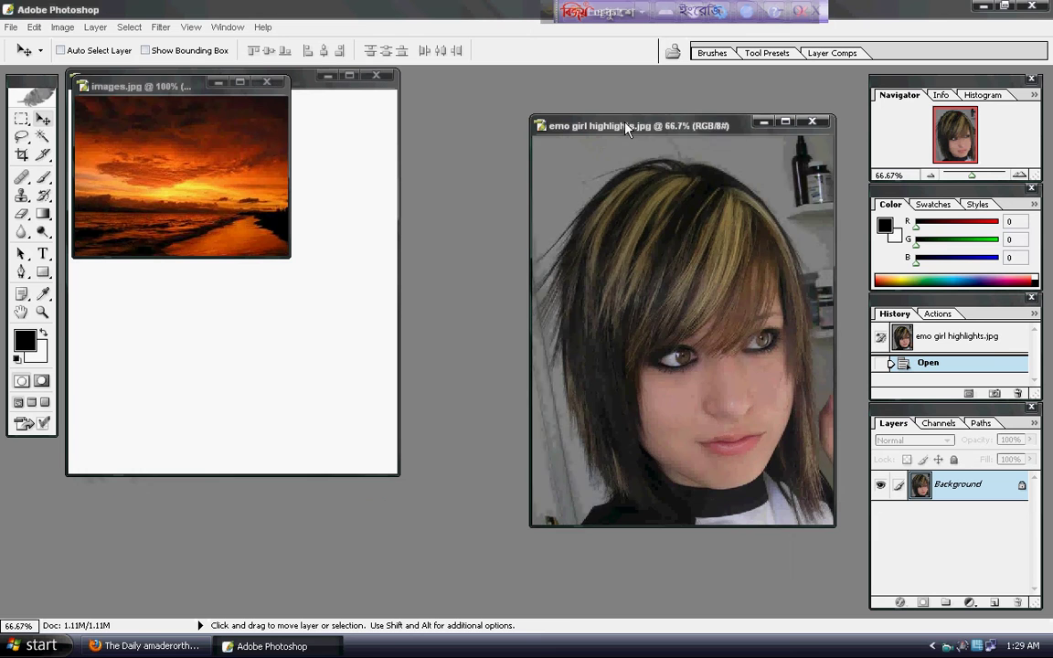
{"action": "left_click", "coordinate": [21, 120]}
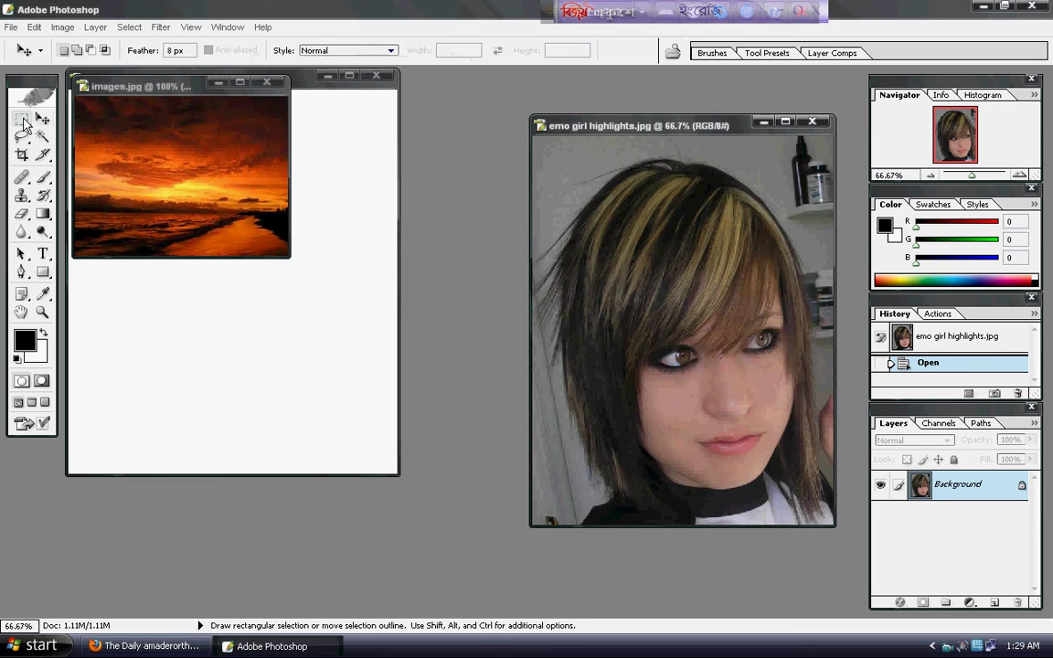
{"action": "left_click", "coordinate": [78, 105]}
{"action": "left_click_drag", "start_coordinate": [347, 291], "coordinate": [347, 291]}
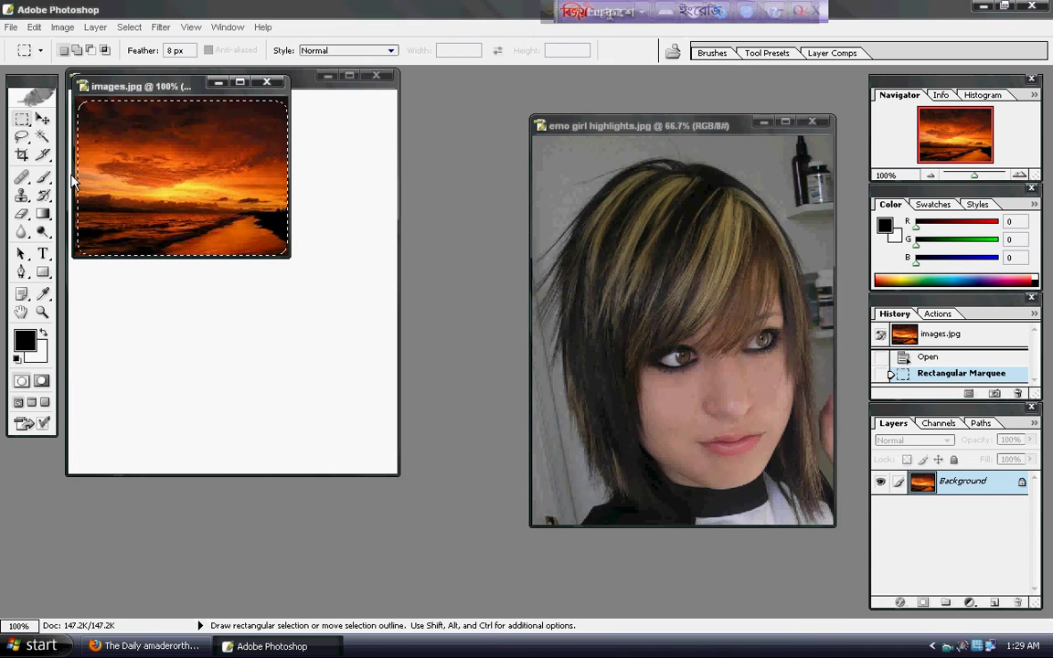
{"action": "key", "text": "ctrl+d"}
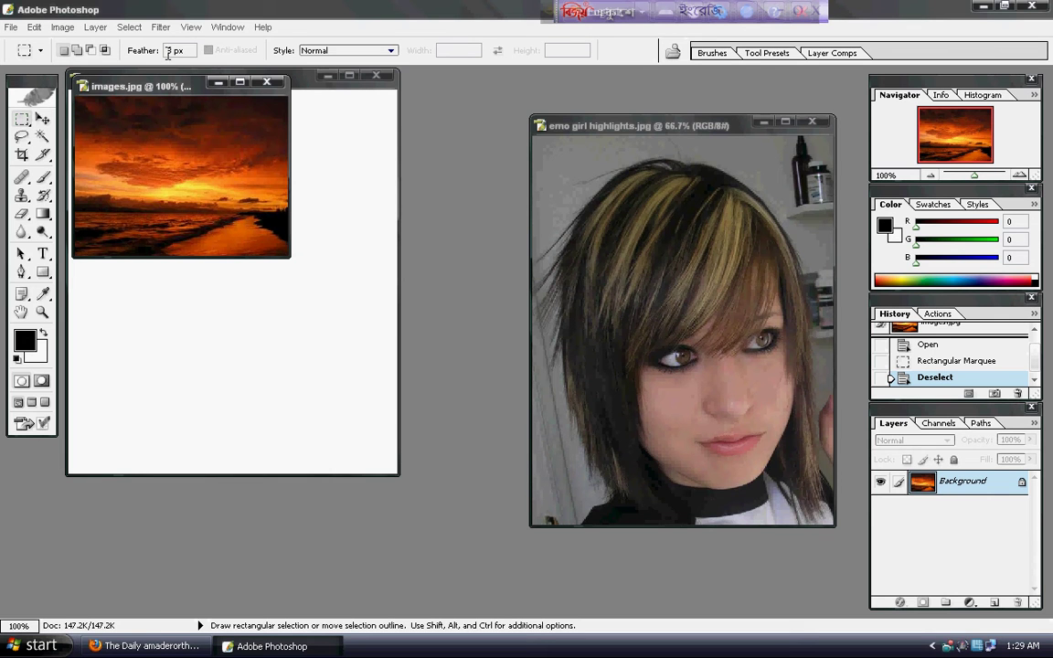
Select the whole sunset picture with a 0 px feathered rectangular marquee and move it into the lower-left area of the Untitled-1 canvas.
{"action": "left_click_drag", "start_coordinate": [167, 50], "coordinate": [196, 52]}
{"action": "type", "text": "0"}
{"action": "left_click_drag", "start_coordinate": [22, 119], "coordinate": [338, 271]}
{"action": "left_click", "coordinate": [43, 119]}
{"action": "left_click_drag", "start_coordinate": [148, 148], "coordinate": [111, 385]}
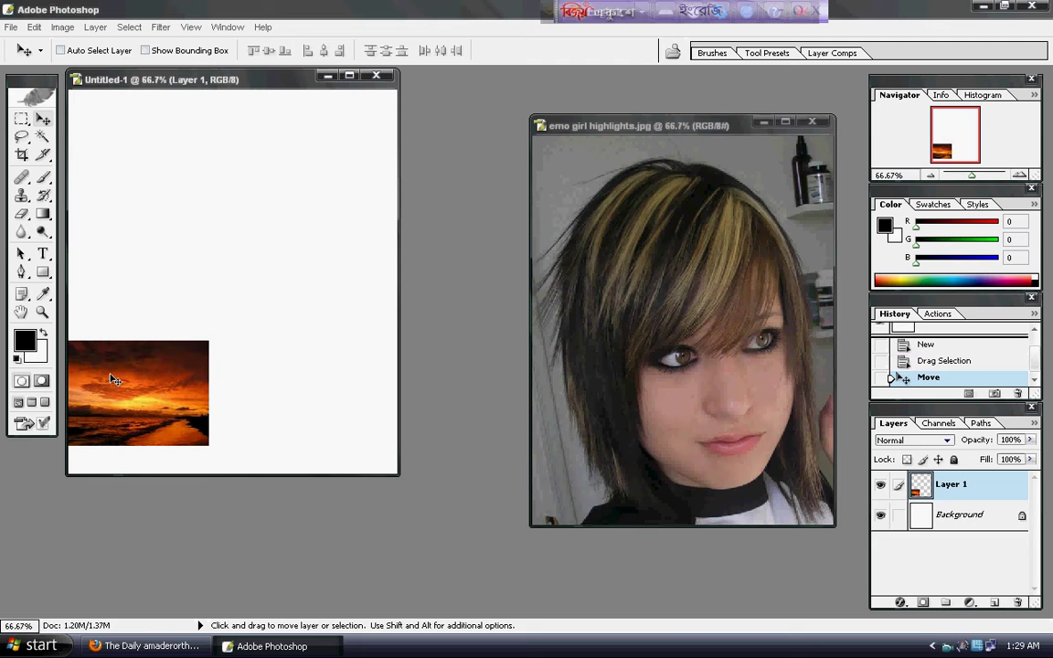
Free-transform the sunset layer to about 234% width and 381% height so it covers the entire canvas, and apply the transformation.
{"action": "key", "text": "ctrl+t"}
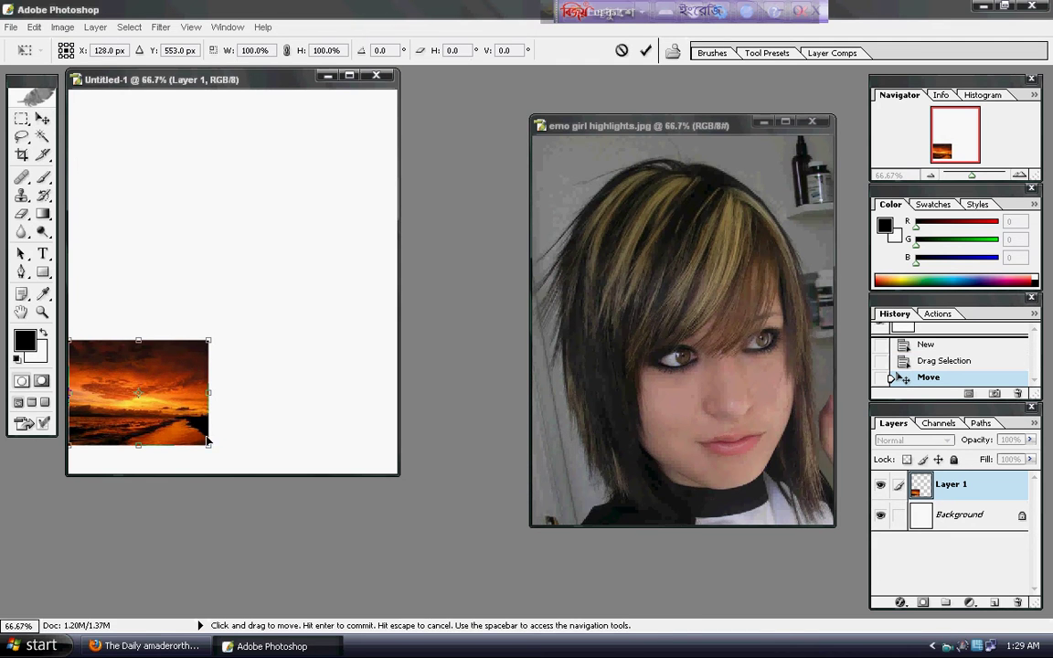
{"action": "left_click_drag", "start_coordinate": [208, 445], "coordinate": [422, 480]}
{"action": "left_click_drag", "start_coordinate": [214, 337], "coordinate": [214, 171]}
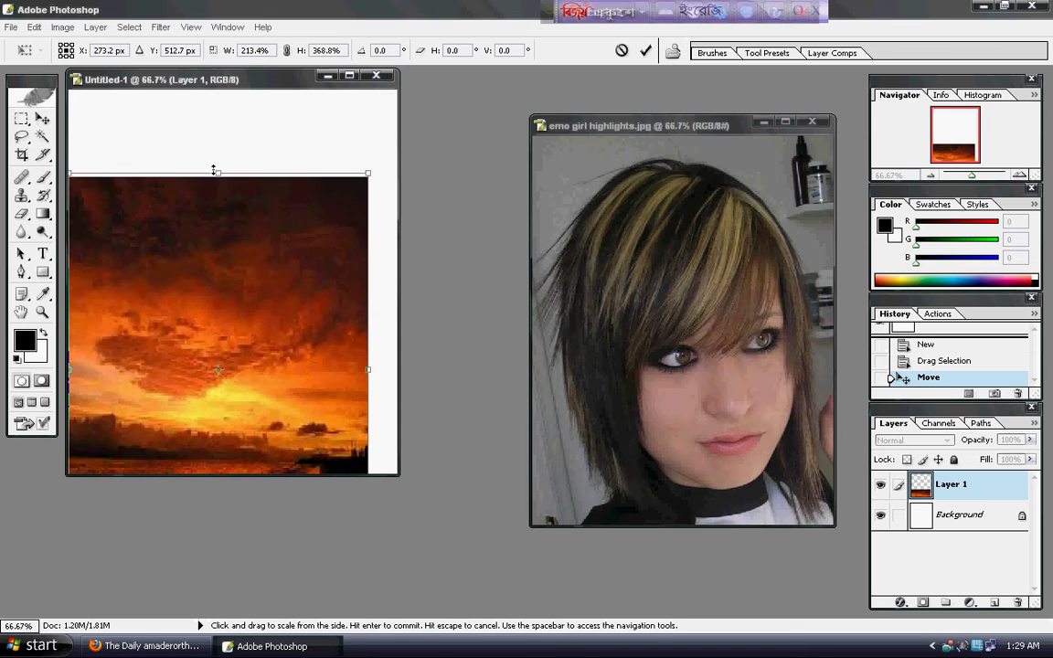
{"action": "left_click_drag", "start_coordinate": [254, 311], "coordinate": [244, 200]}
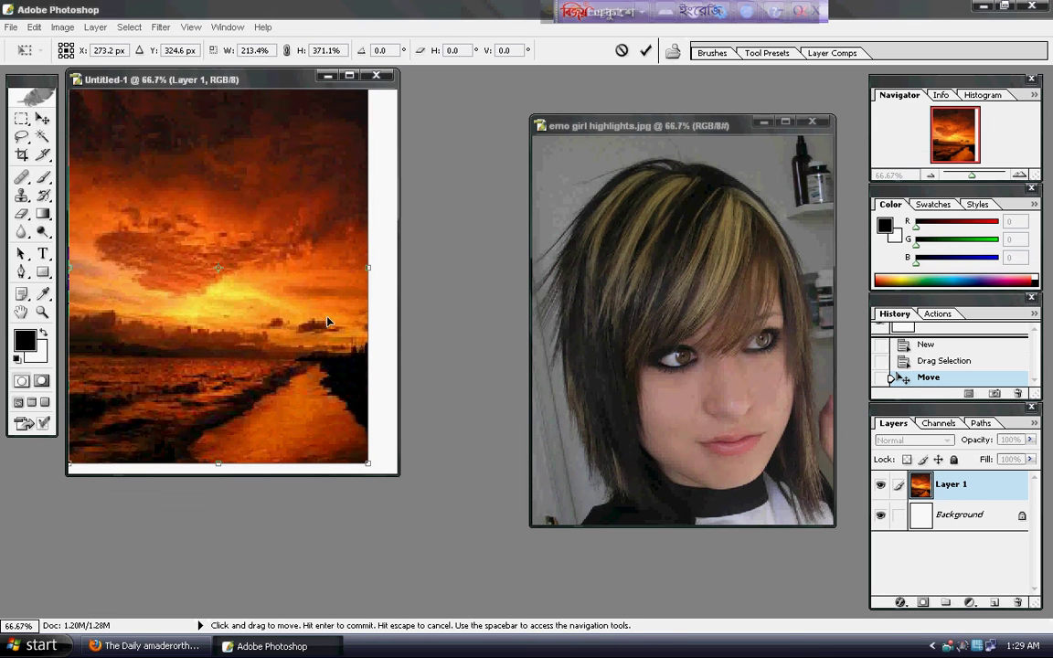
{"action": "left_click_drag", "start_coordinate": [367, 269], "coordinate": [397, 269]}
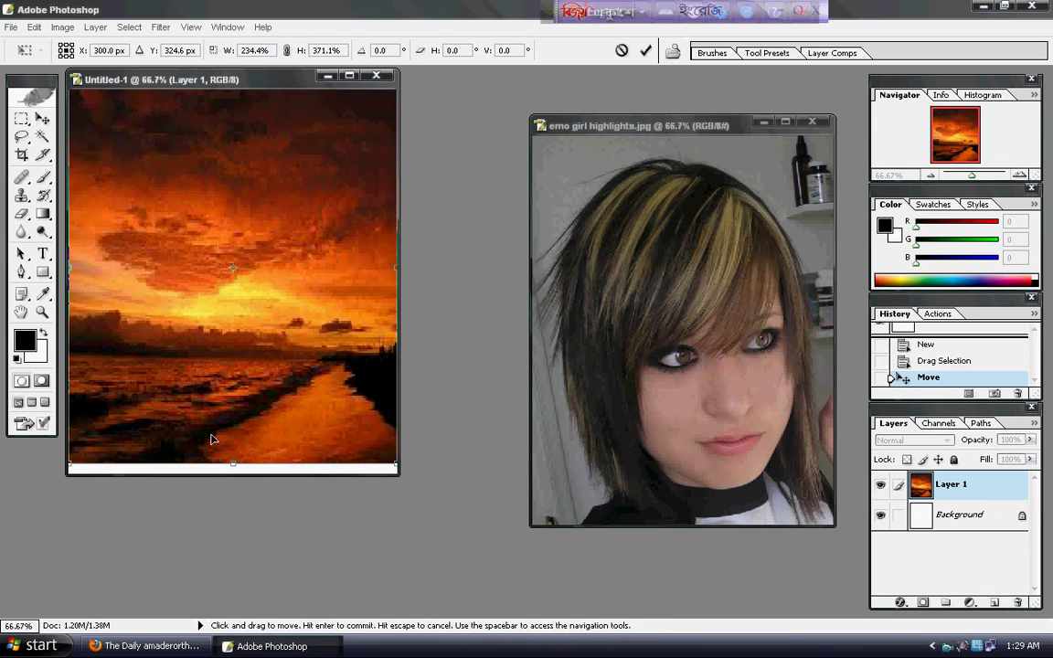
{"action": "left_click_drag", "start_coordinate": [226, 476], "coordinate": [225, 487]}
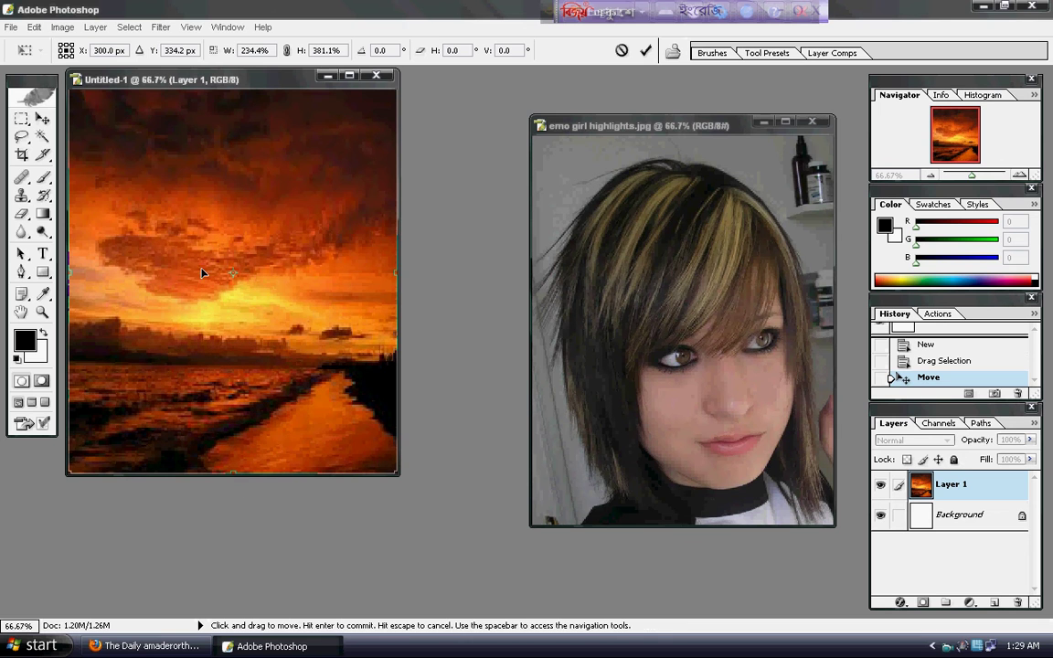
{"action": "left_click", "coordinate": [42, 119]}
{"action": "left_click", "coordinate": [402, 256]}
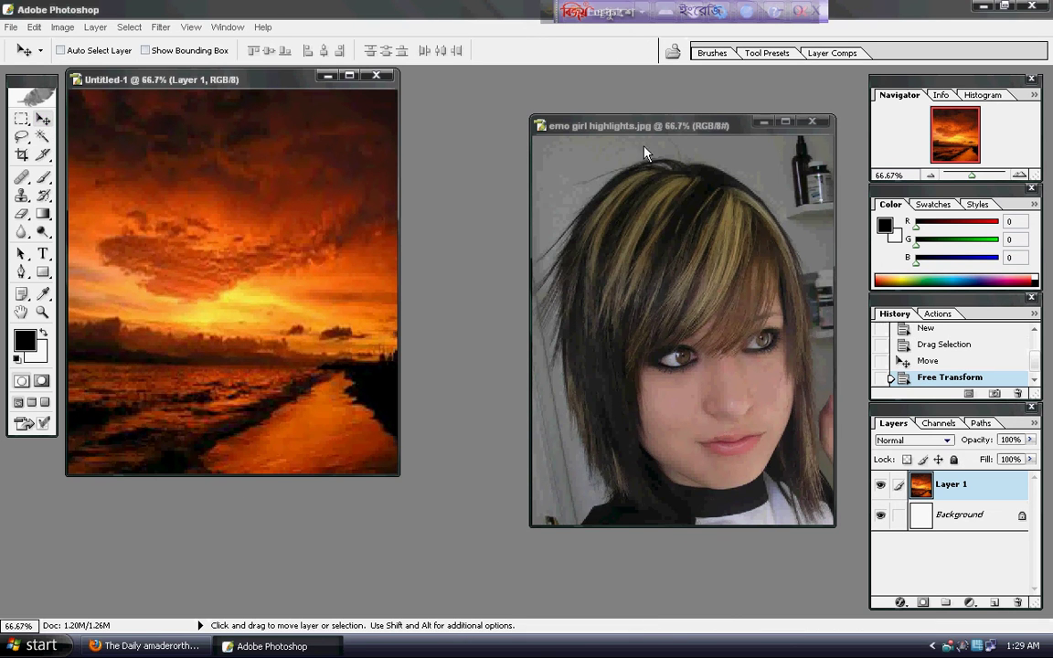
Select nearly the whole portrait with a rectangular marquee and move it into Untitled-1 as a new layer above the sunset.
{"action": "left_click", "coordinate": [22, 119]}
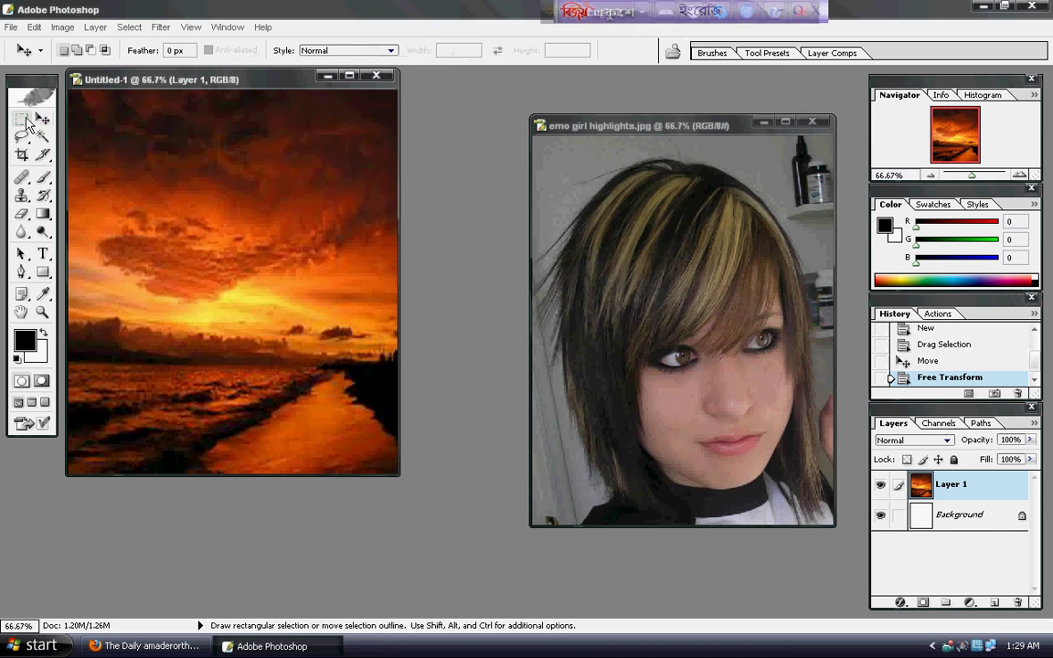
{"action": "left_click", "coordinate": [538, 148]}
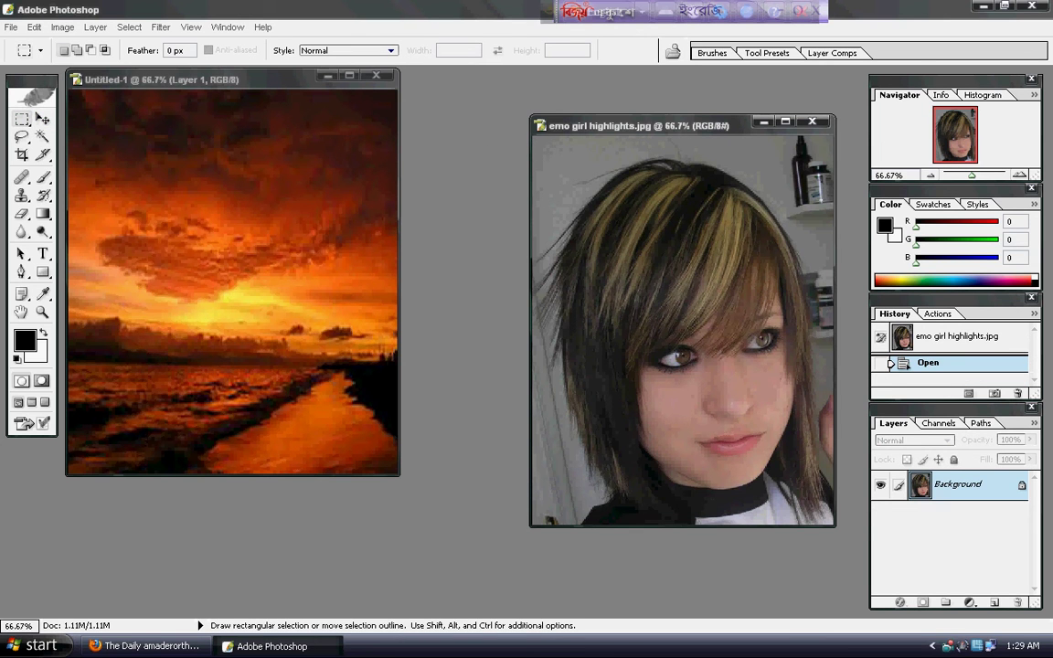
{"action": "left_click_drag", "start_coordinate": [833, 524], "coordinate": [845, 510]}
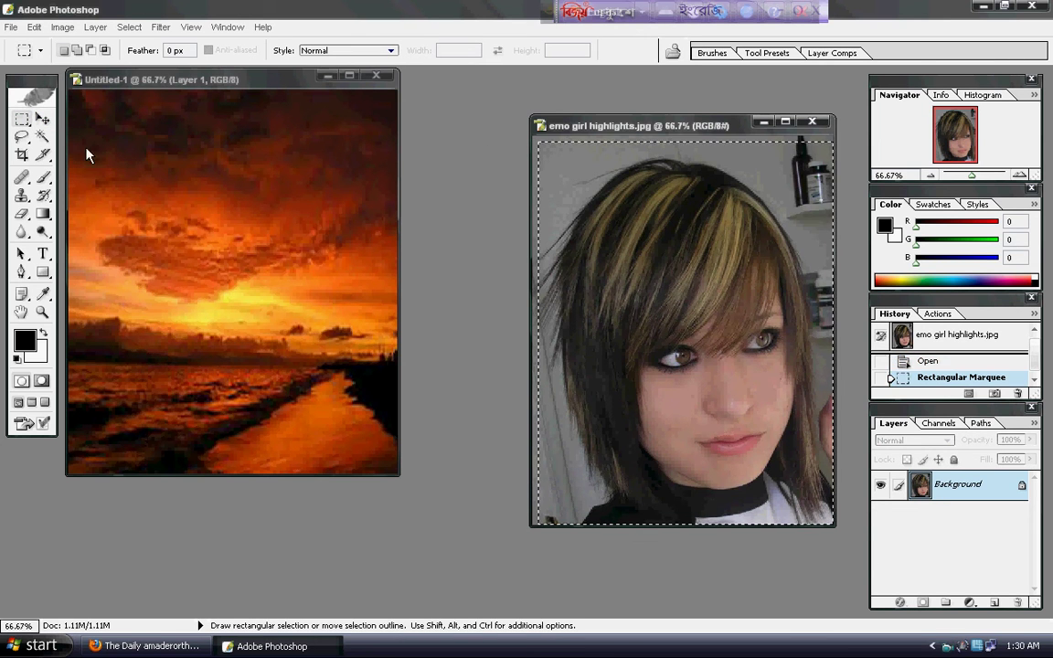
{"action": "left_click", "coordinate": [42, 119]}
{"action": "left_click_drag", "start_coordinate": [568, 277], "coordinate": [28, 201]}
Scale the portrait layer to about 62.5% width and 63.8% height, place it in the canvas's upper-left corner, and apply the transformation.
{"action": "key", "text": "ctrl+t"}
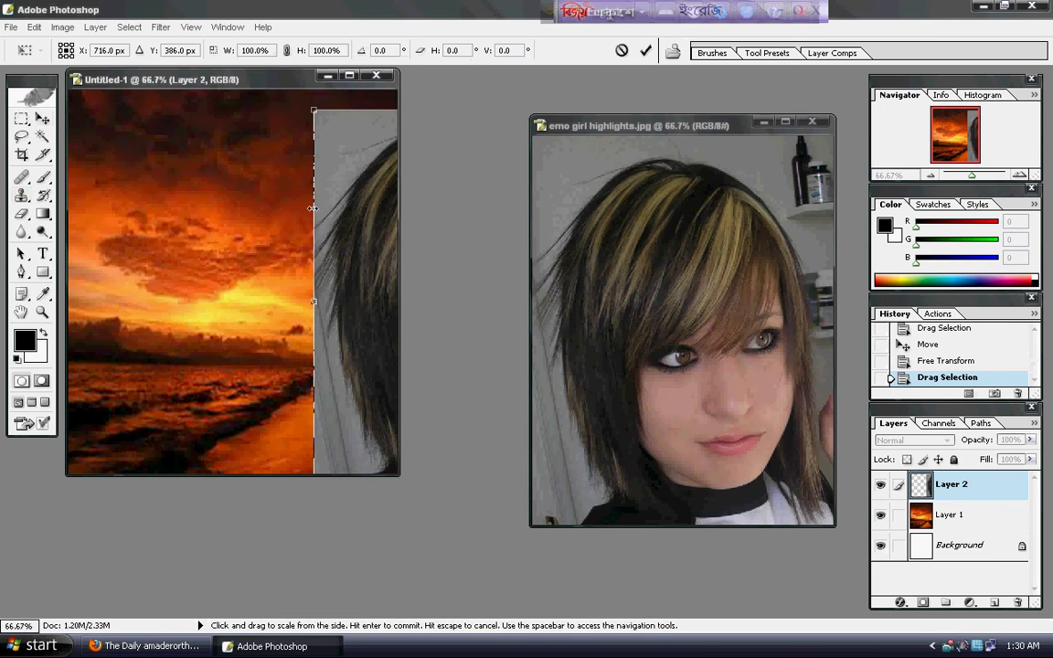
{"action": "left_click_drag", "start_coordinate": [313, 110], "coordinate": [388, 269]}
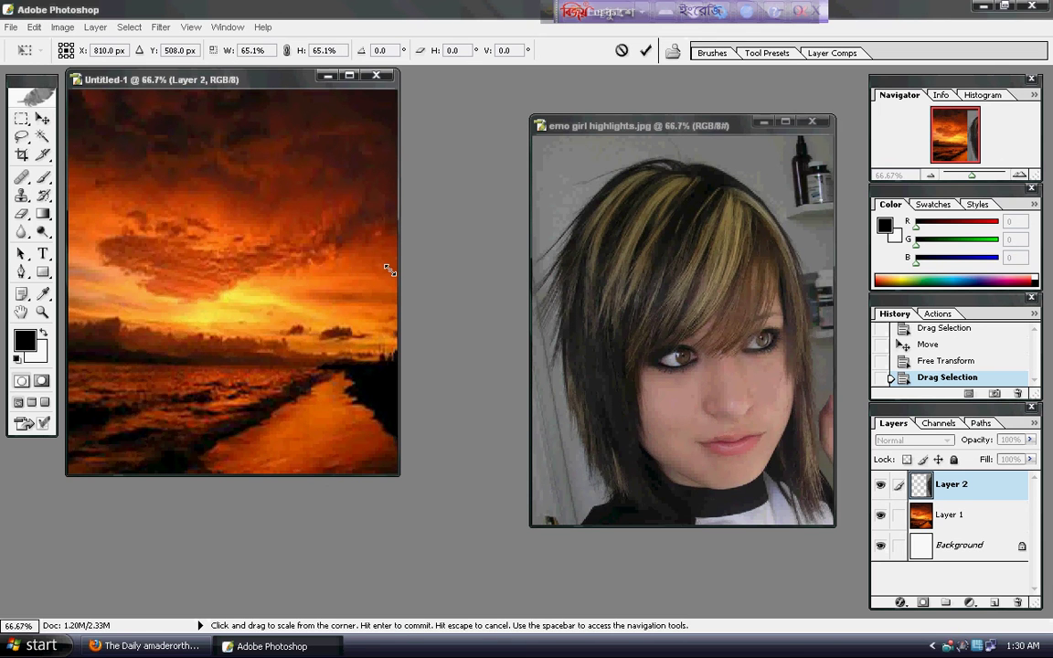
{"action": "left_click", "coordinate": [349, 75]}
{"action": "left_click_drag", "start_coordinate": [752, 395], "coordinate": [406, 247]}
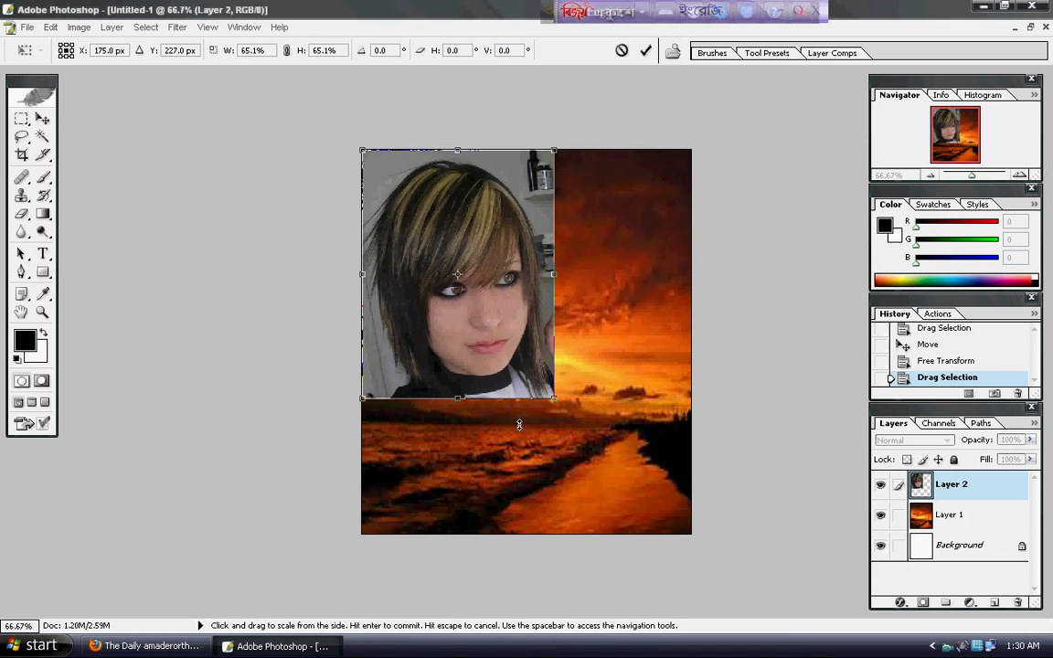
{"action": "left_click_drag", "start_coordinate": [552, 399], "coordinate": [546, 393]}
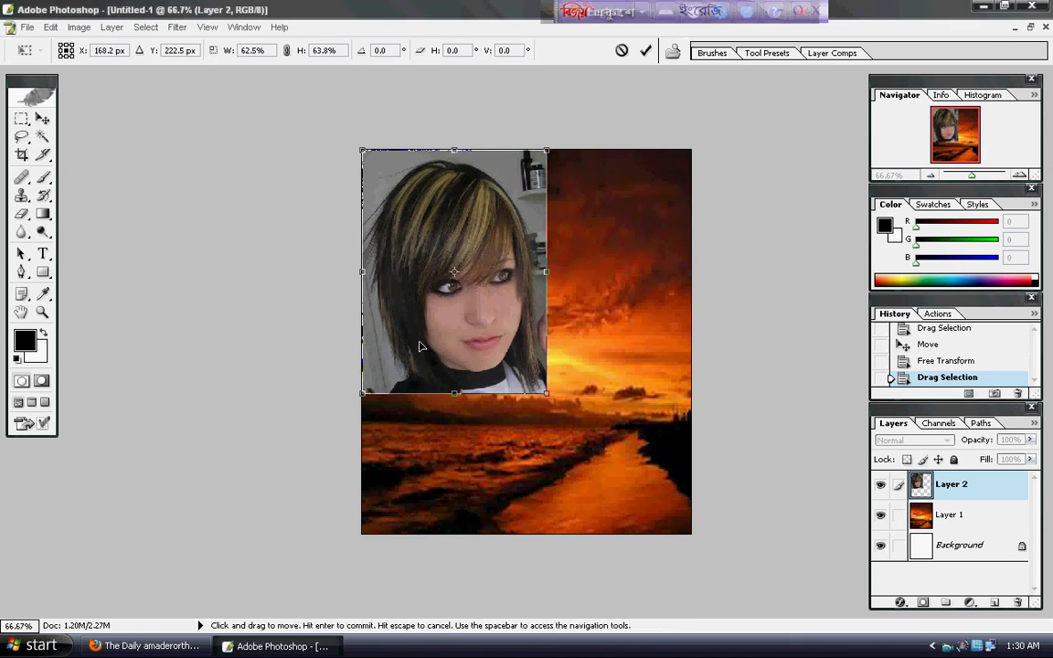
{"action": "key", "text": "v"}
{"action": "left_click", "coordinate": [438, 257]}
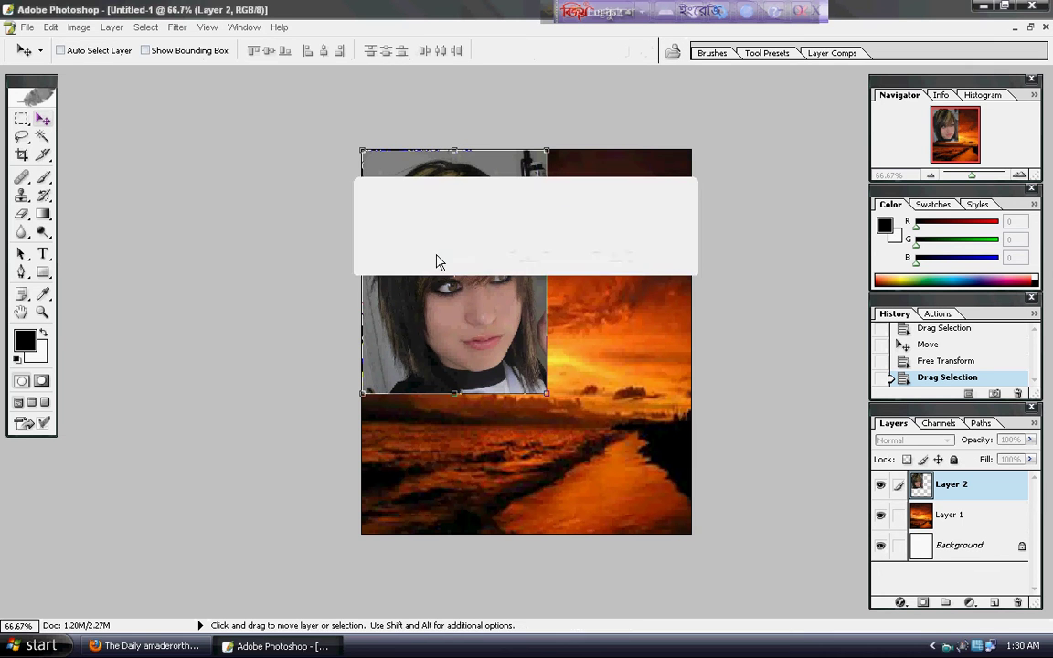
Select the portrait just inside its right and bottom edges with a rectangular marquee feathered by 8 px.
{"action": "left_click", "coordinate": [20, 121]}
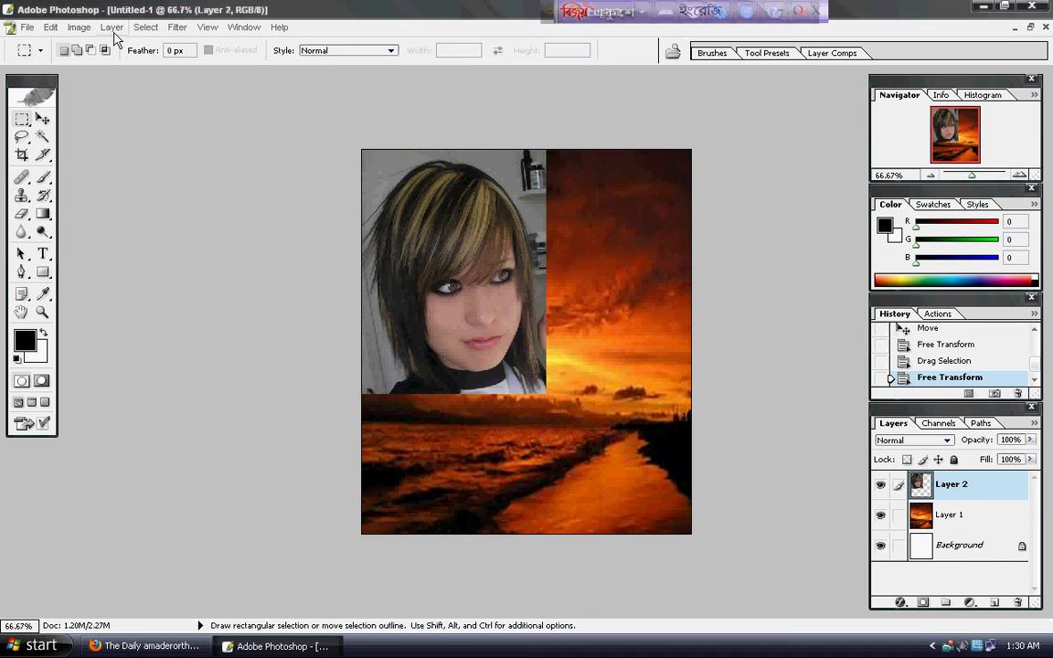
{"action": "left_click", "coordinate": [149, 30]}
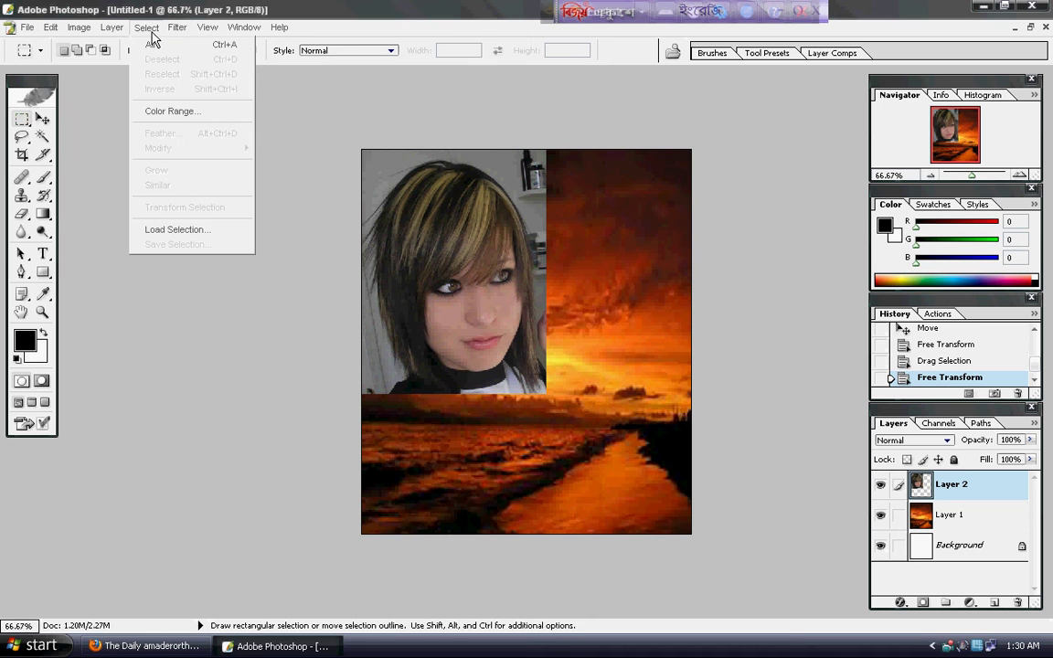
{"action": "left_click", "coordinate": [25, 112]}
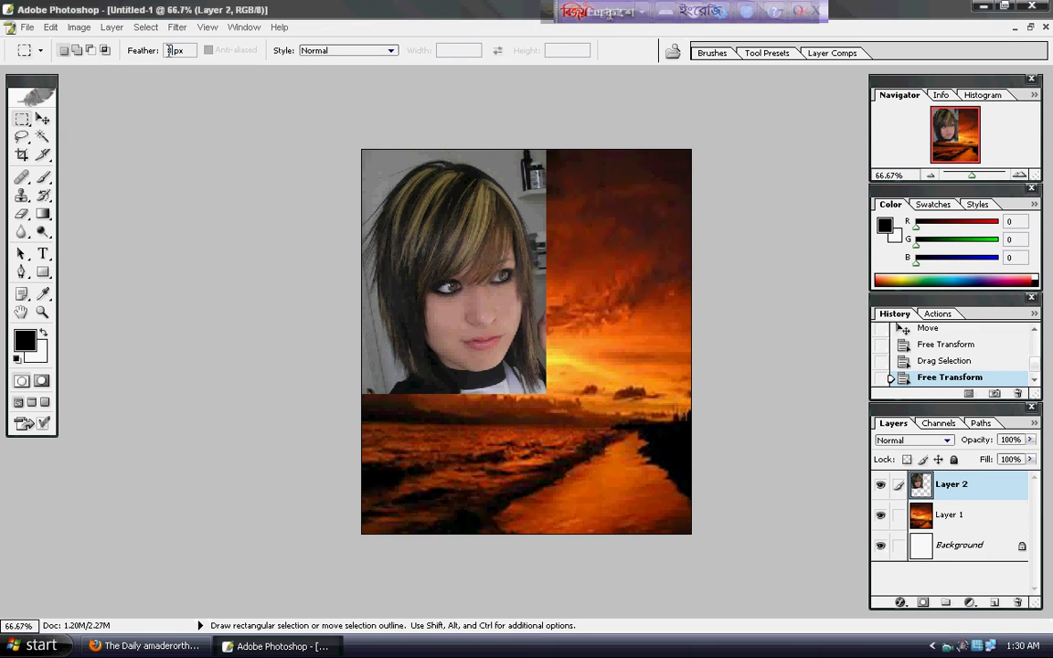
{"action": "left_click", "coordinate": [146, 30]}
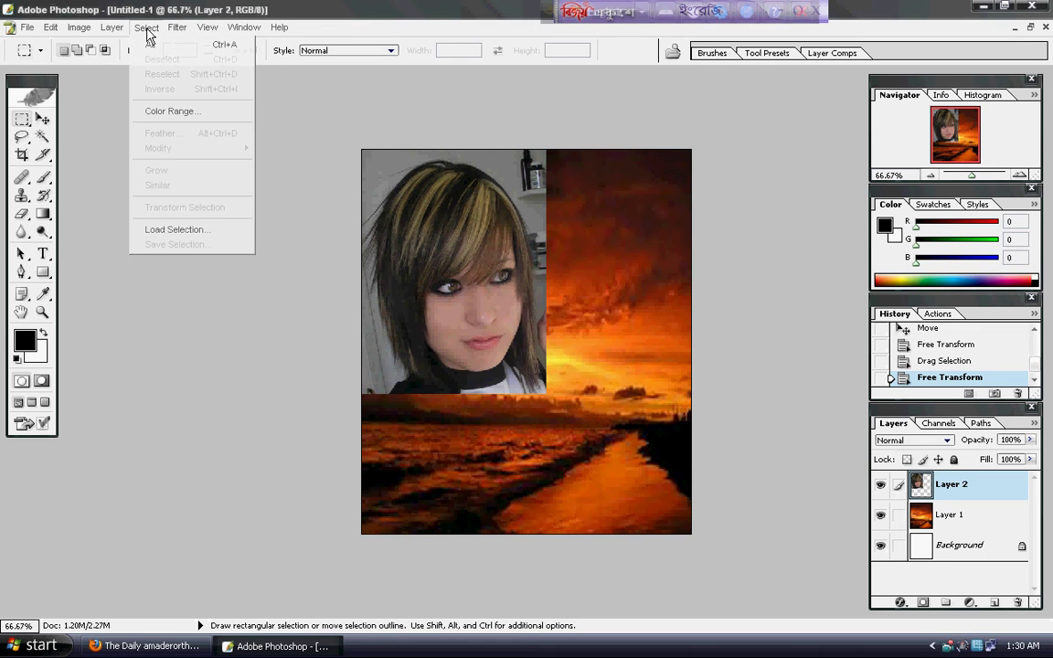
{"action": "mouse_move", "coordinate": [114, 37]}
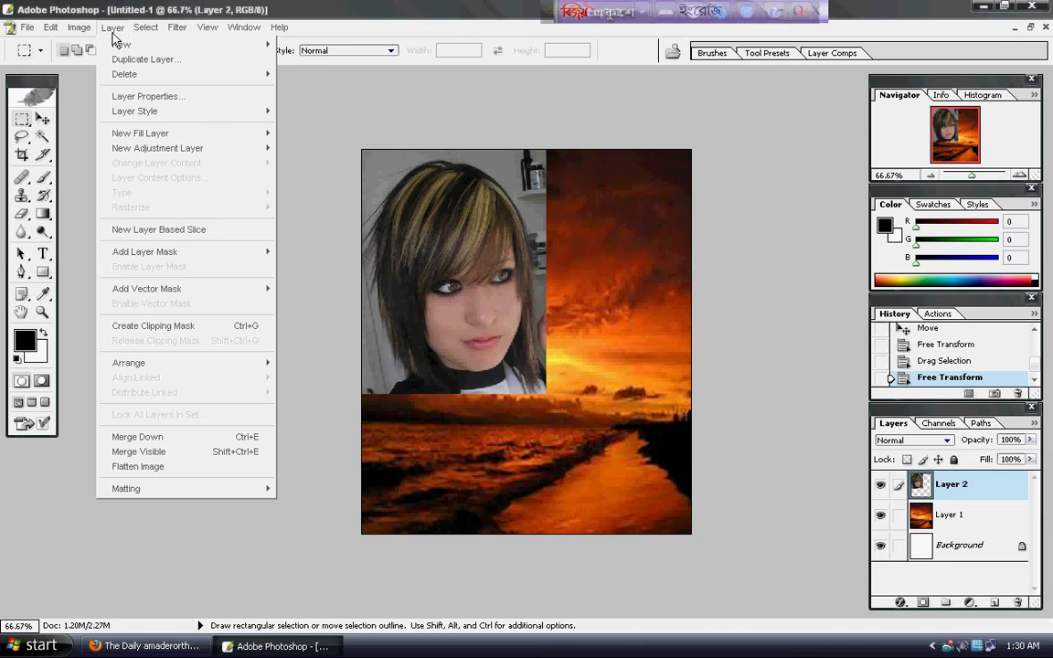
{"action": "mouse_move", "coordinate": [147, 22]}
{"action": "left_click", "coordinate": [117, 156]}
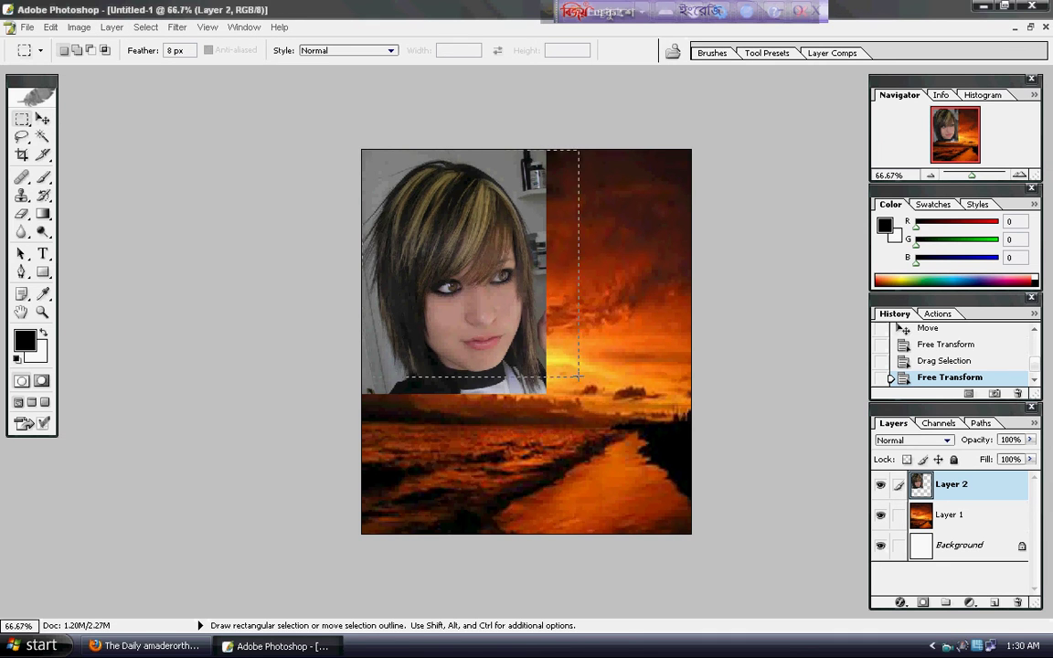
{"action": "left_click_drag", "start_coordinate": [537, 388], "coordinate": [539, 388]}
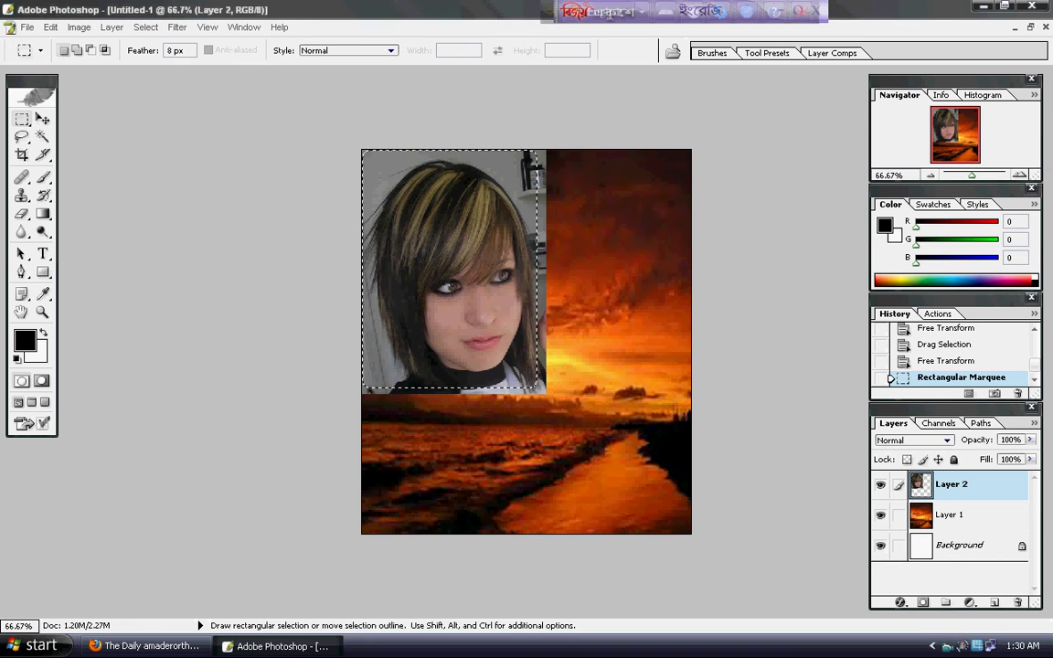
Invert the selection, clear the portrait layer's outer edges four times to soften them, and deselect.
{"action": "left_click", "coordinate": [137, 28]}
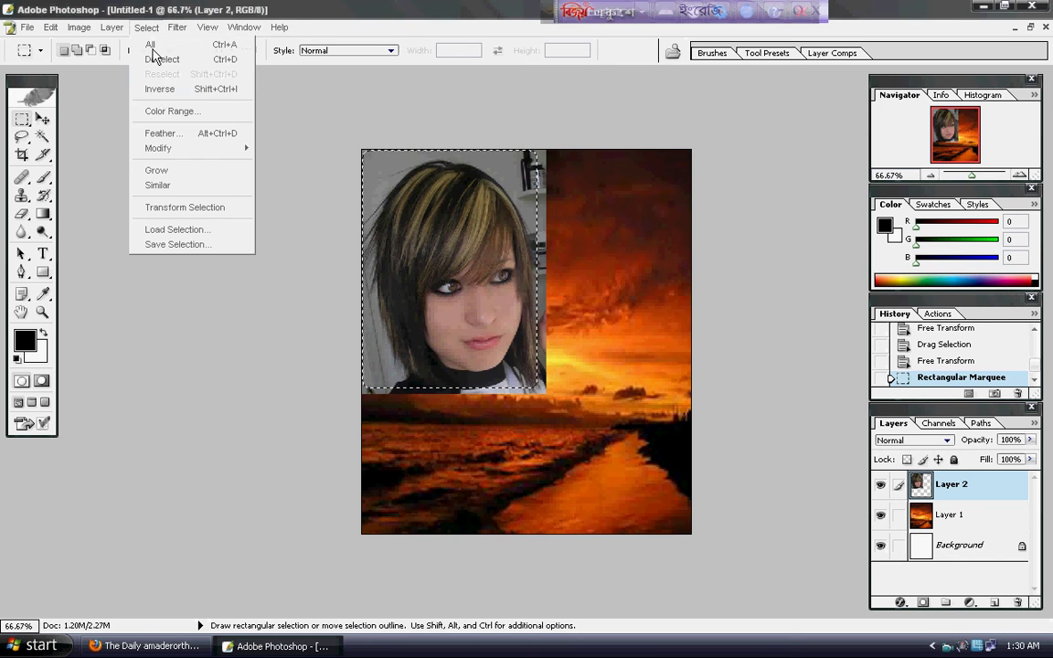
{"action": "left_click", "coordinate": [155, 88]}
{"action": "key", "text": "ctrl"}
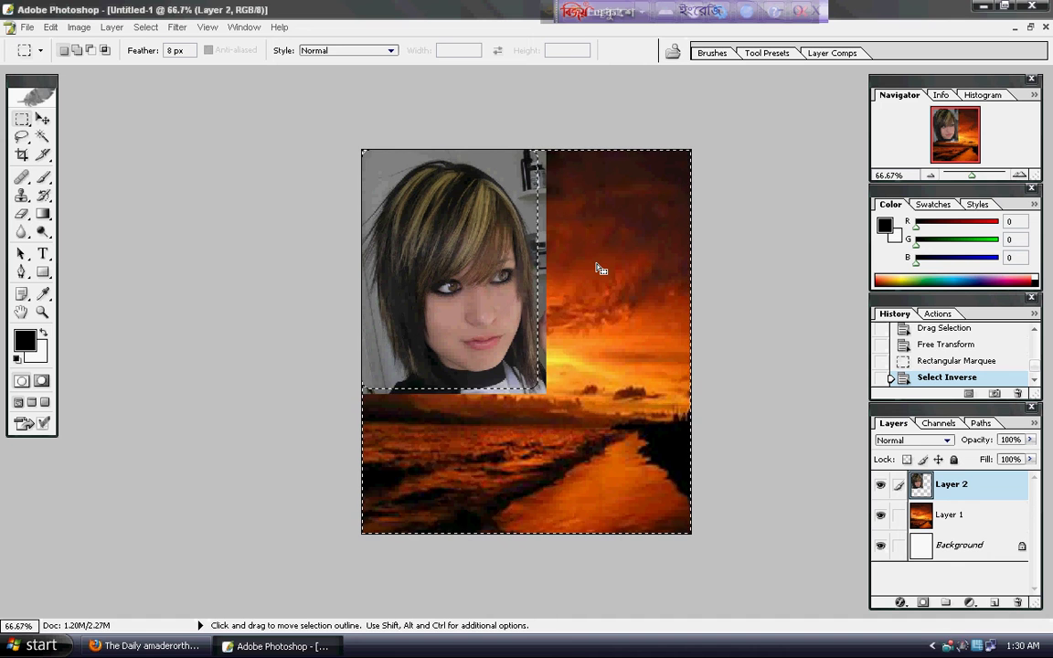
{"action": "key", "text": "Delete"}
{"action": "key", "text": "Delete"}
{"action": "key", "text": "Delete"}
{"action": "key", "text": "Delete"}
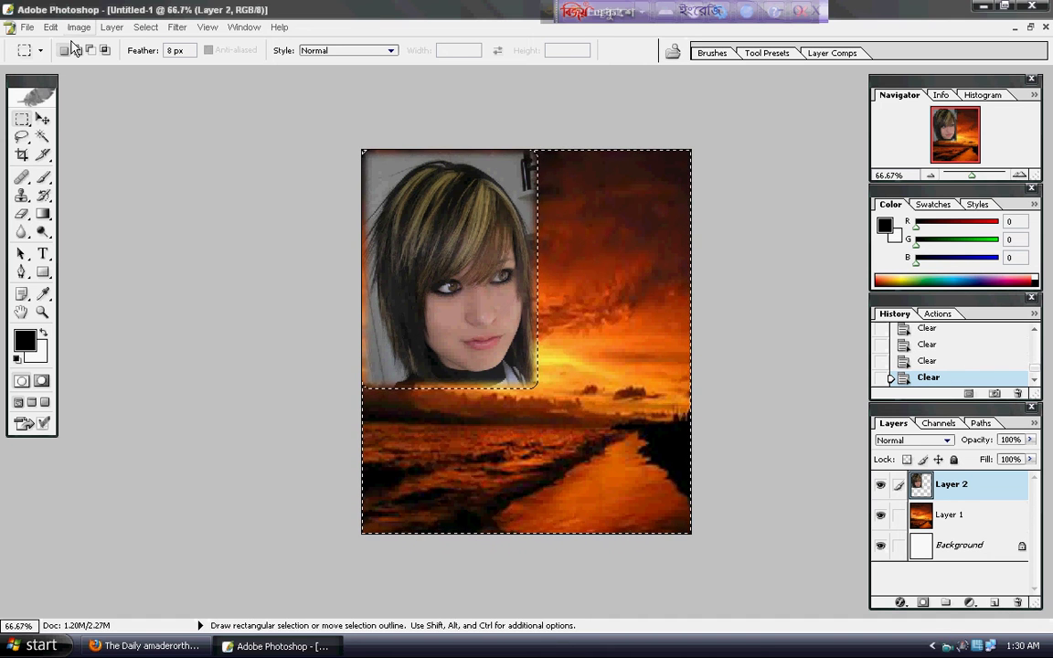
{"action": "key", "text": "ctrl"}
{"action": "key", "text": "ctrl+d"}
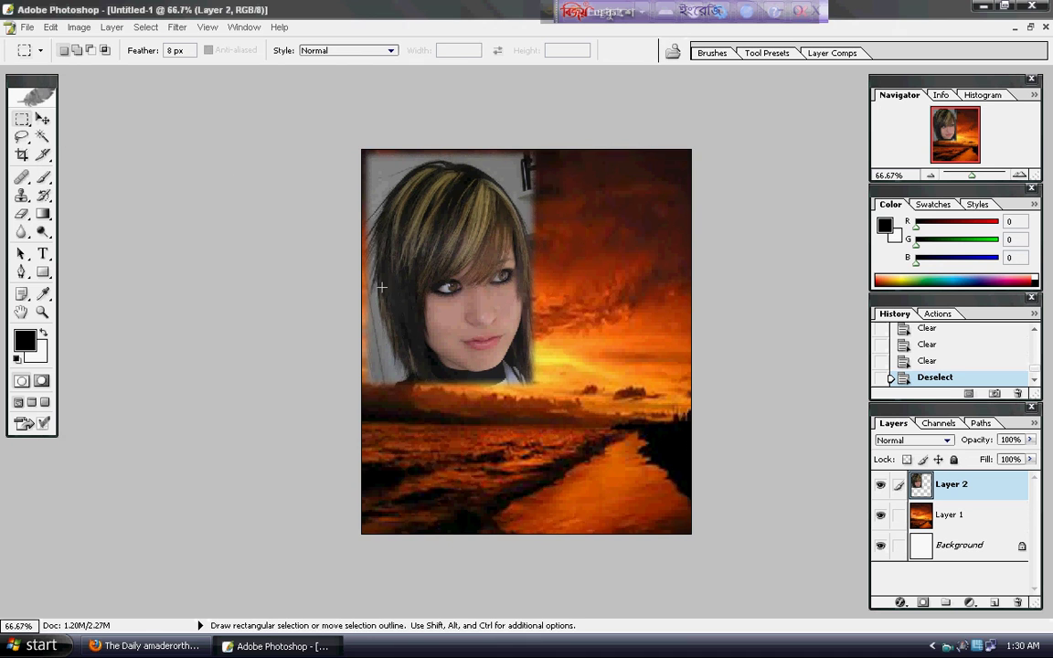
Shift the portrait layer slightly up and left into the canvas corner and add a layer mask to it.
{"action": "left_click", "coordinate": [42, 119]}
{"action": "left_click_drag", "start_coordinate": [398, 300], "coordinate": [395, 298]}
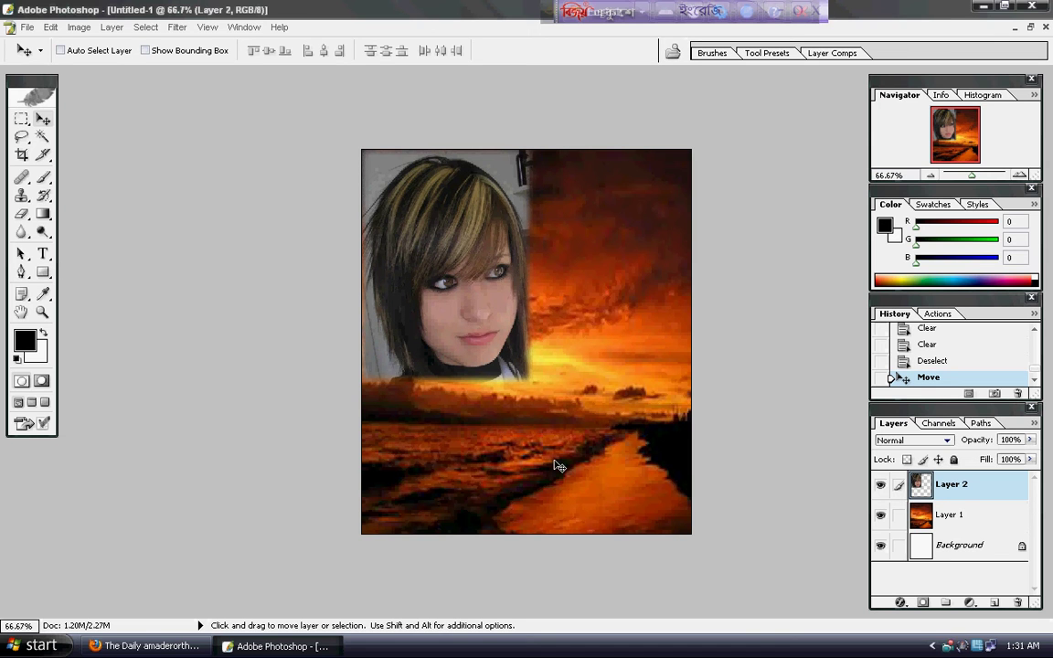
{"action": "left_click", "coordinate": [921, 603]}
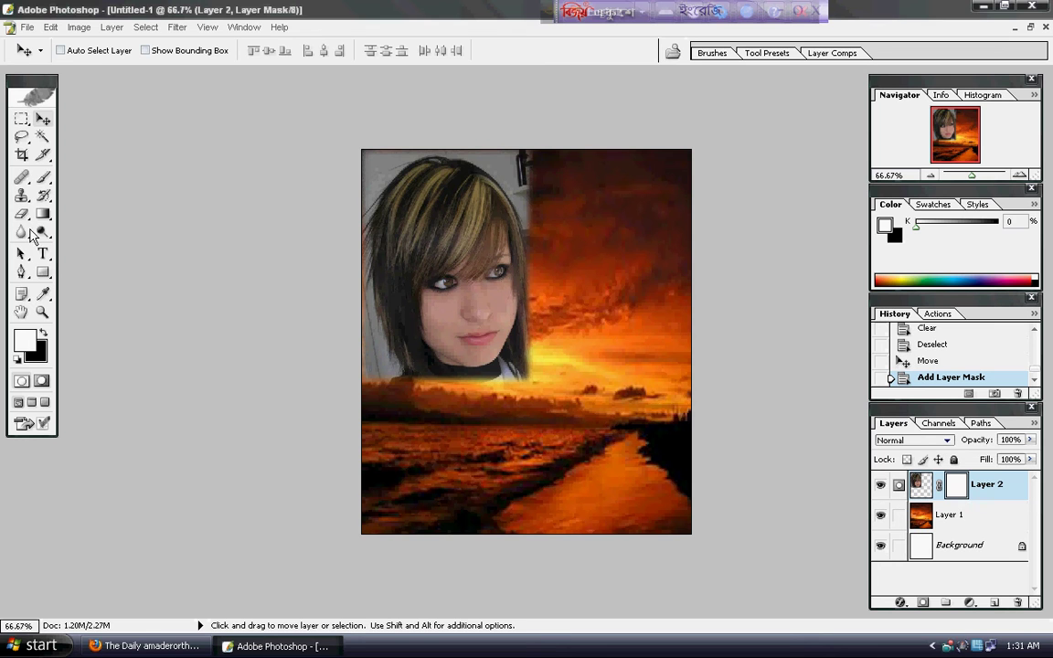
Activate the Gradient tool and confirm the Black, White gradient for it in the Gradient Editor.
{"action": "left_click", "coordinate": [43, 215]}
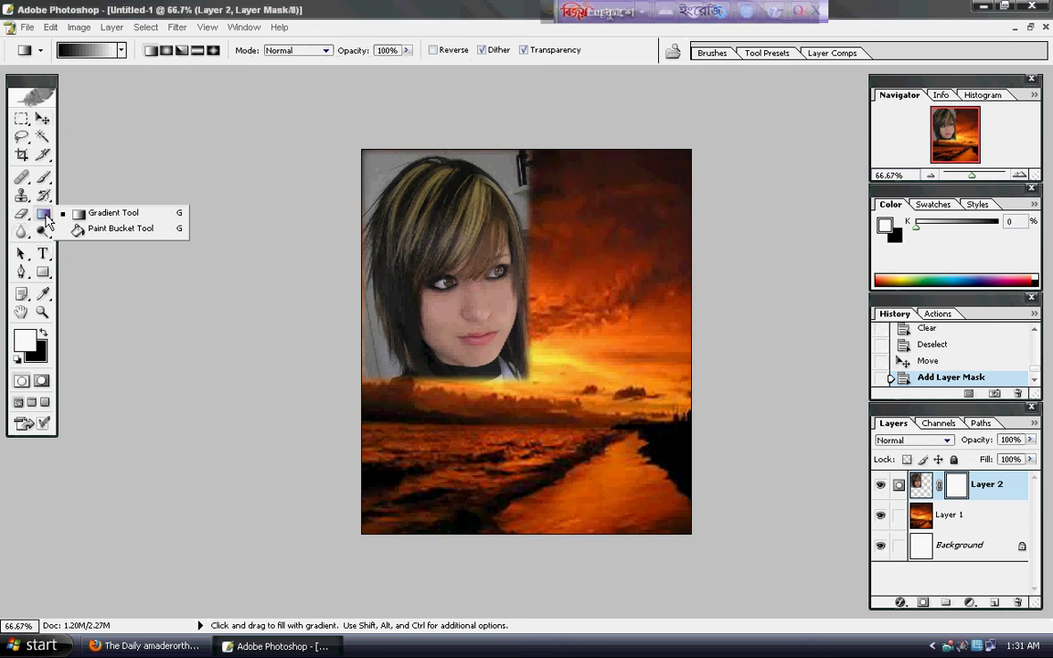
{"action": "left_click", "coordinate": [103, 214]}
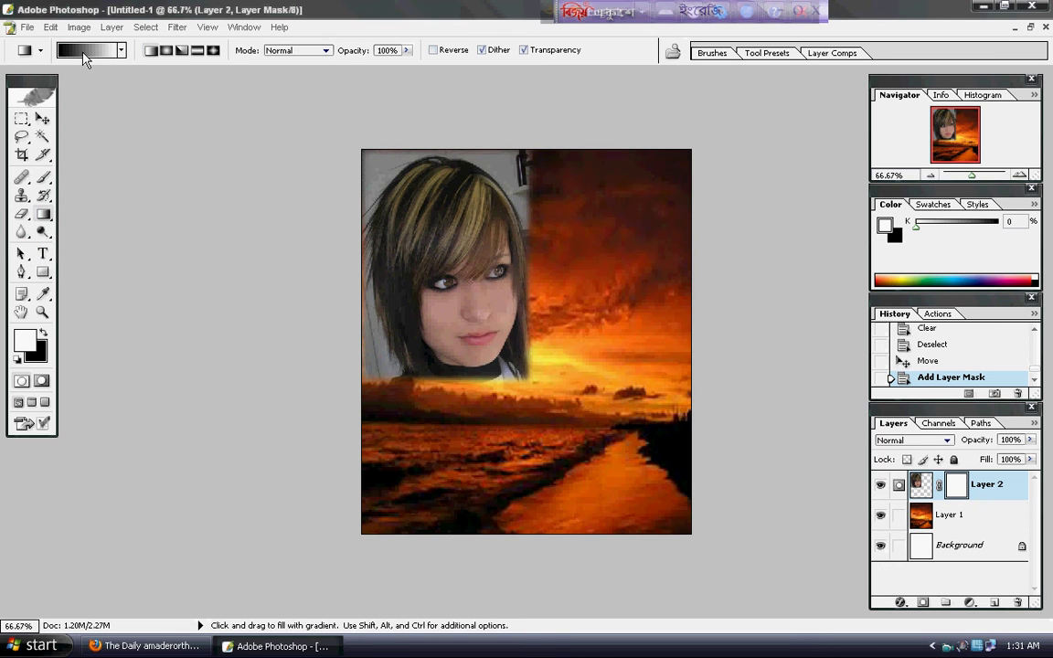
{"action": "left_click", "coordinate": [83, 54]}
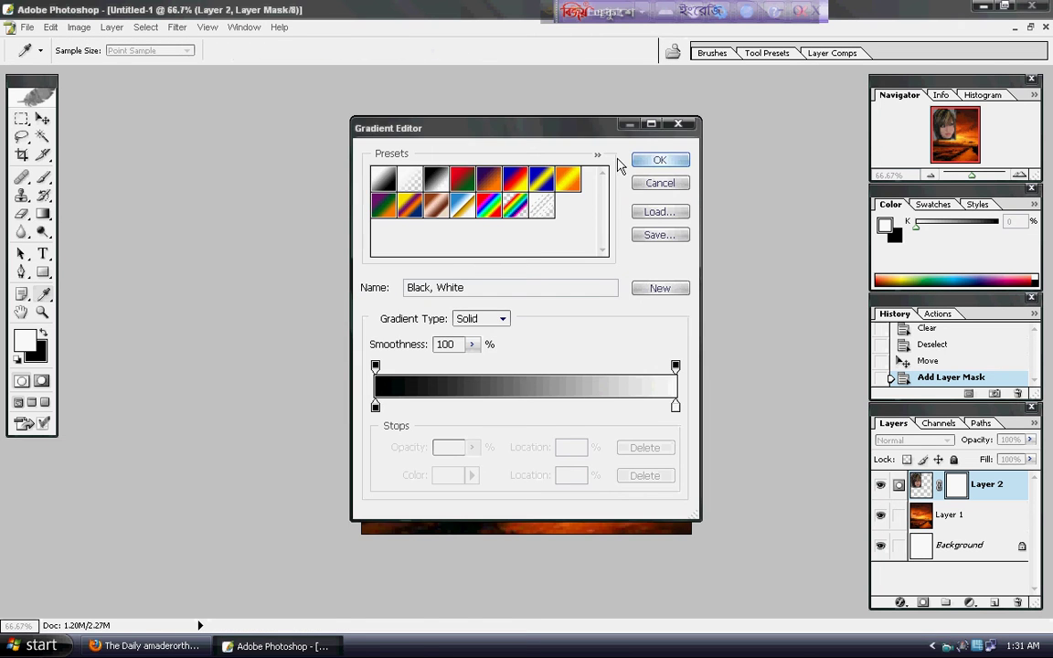
{"action": "left_click", "coordinate": [645, 159]}
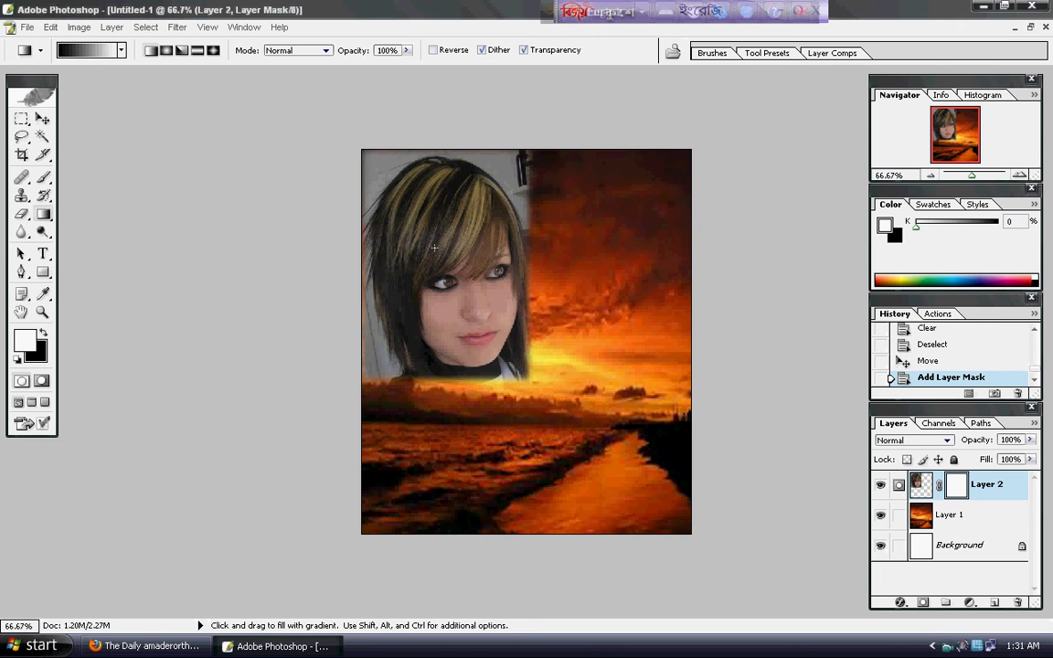
Try three diagonal black-to-white gradients on the portrait's layer mask, undoing each one.
{"action": "left_click_drag", "start_coordinate": [455, 332], "coordinate": [525, 435]}
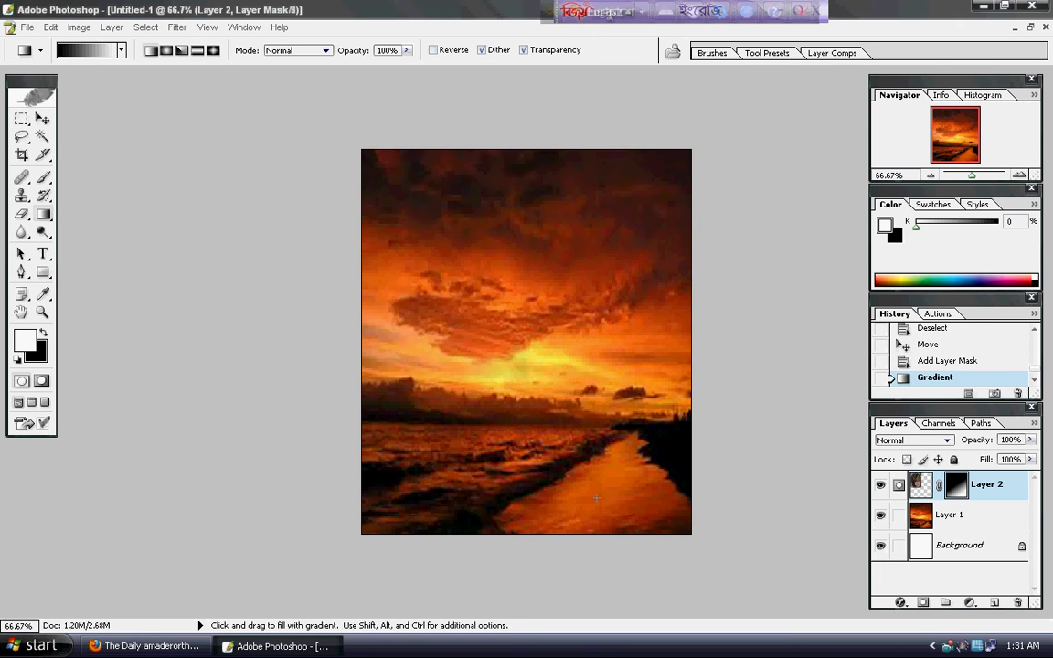
{"action": "key", "text": "ctrl+z"}
{"action": "left_click_drag", "start_coordinate": [596, 498], "coordinate": [515, 349]}
{"action": "key", "text": "ctrl+z"}
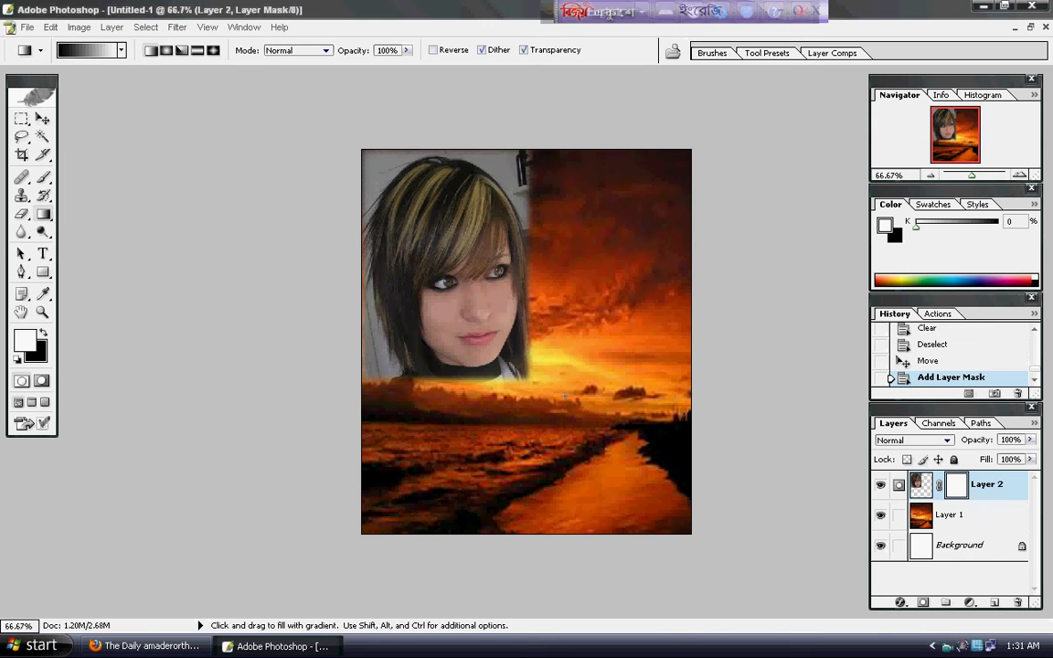
{"action": "left_click_drag", "start_coordinate": [565, 454], "coordinate": [455, 260]}
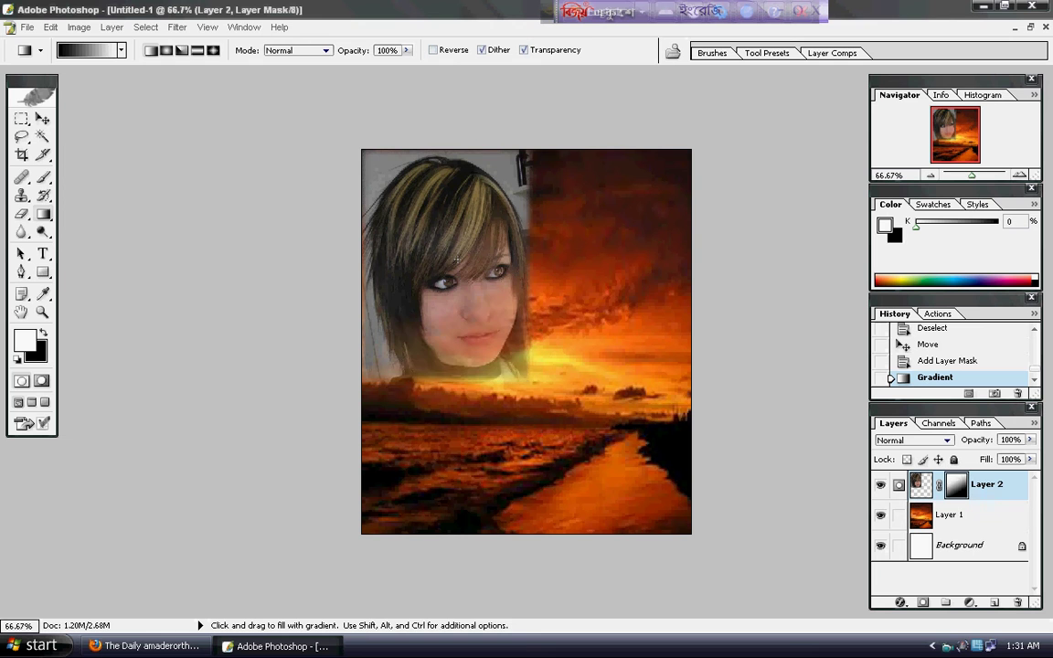
{"action": "key", "text": "ctrl+z"}
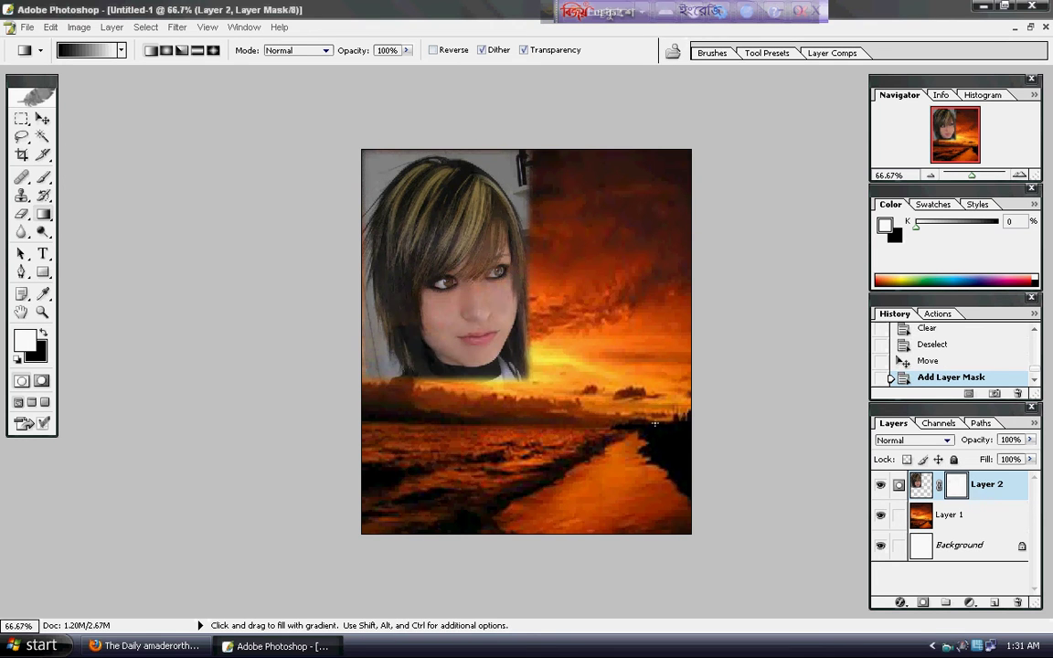
Try diagonal and horizontal mask gradients of different lengths across the portrait, undoing the unwanted ones.
{"action": "left_click_drag", "start_coordinate": [656, 493], "coordinate": [326, 52]}
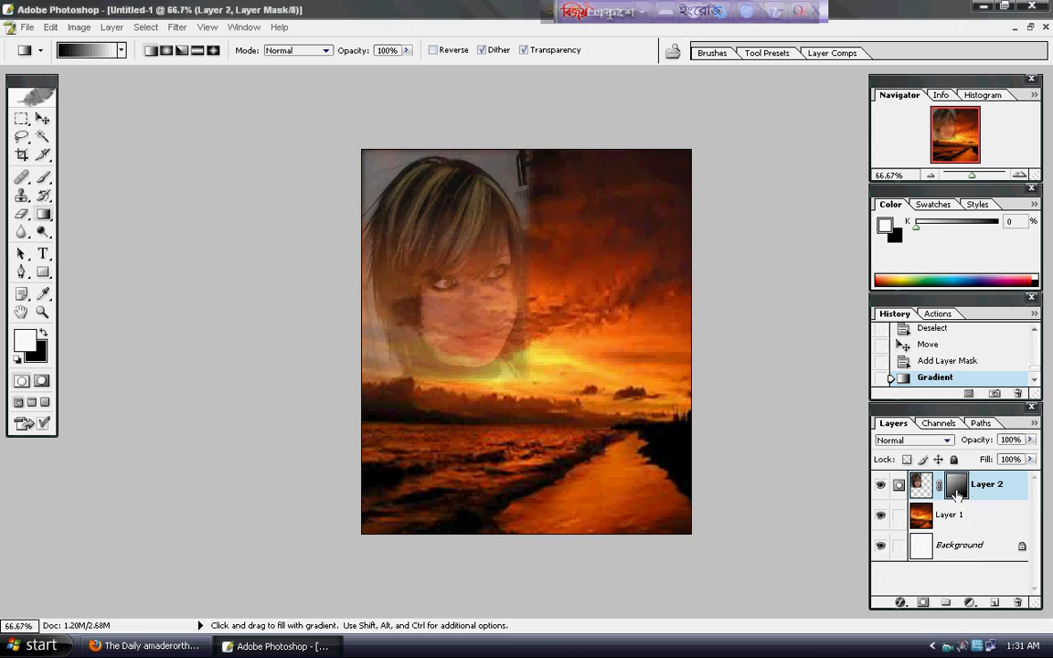
{"action": "left_click_drag", "start_coordinate": [423, 132], "coordinate": [327, 130]}
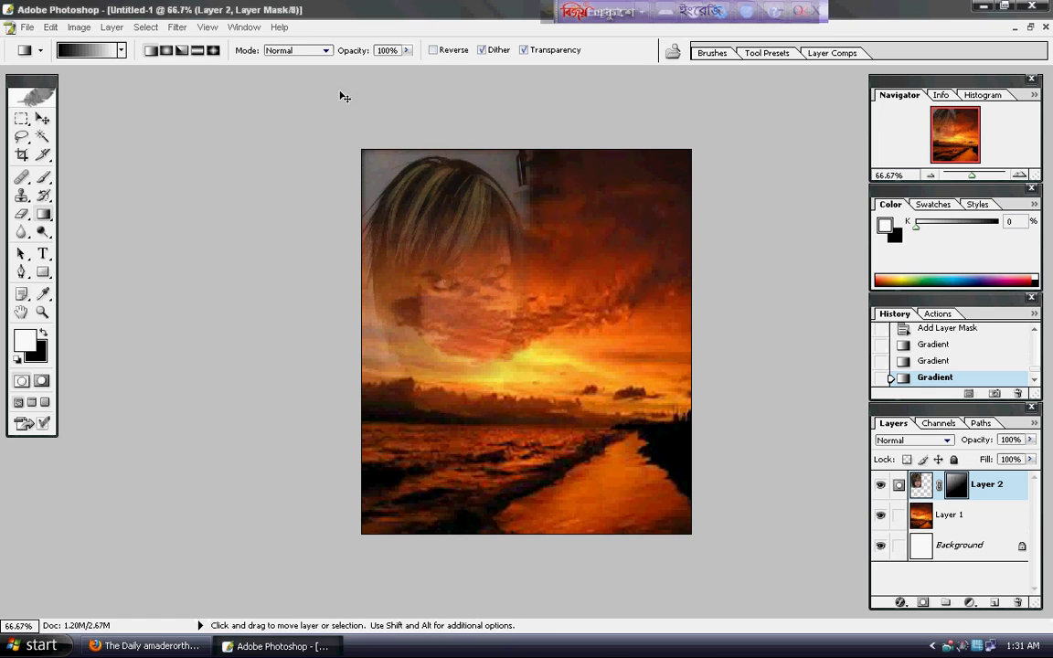
{"action": "key", "text": "ctrl+z"}
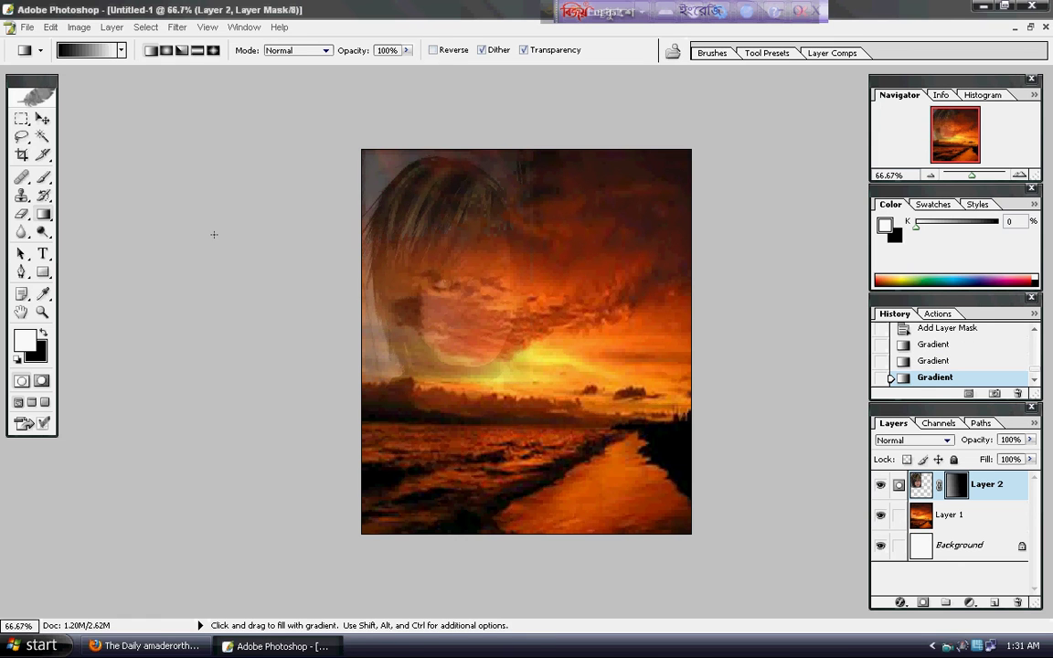
{"action": "key", "text": "ctrl+z"}
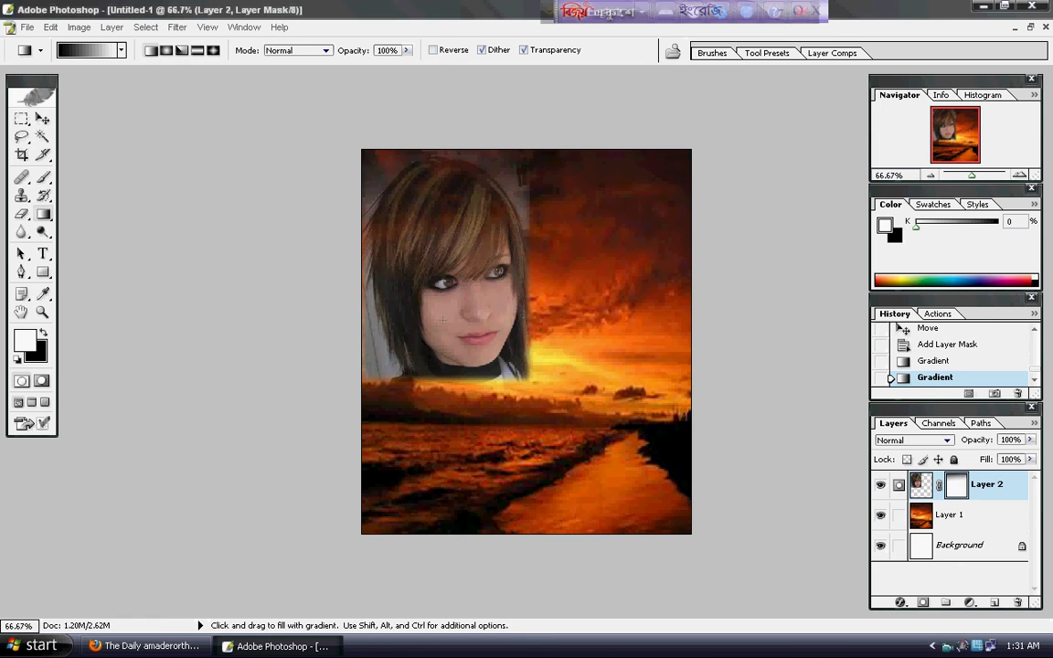
{"action": "left_click_drag", "start_coordinate": [546, 254], "coordinate": [366, 256]}
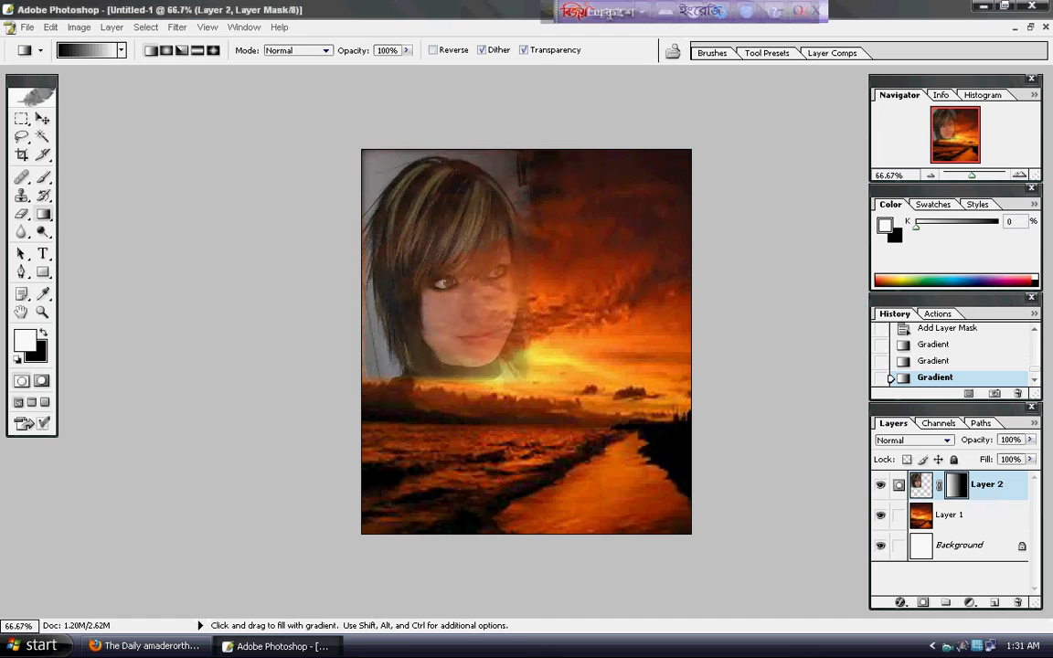
{"action": "left_click_drag", "start_coordinate": [546, 269], "coordinate": [3, 293]}
{"action": "key", "text": "ctrl"}
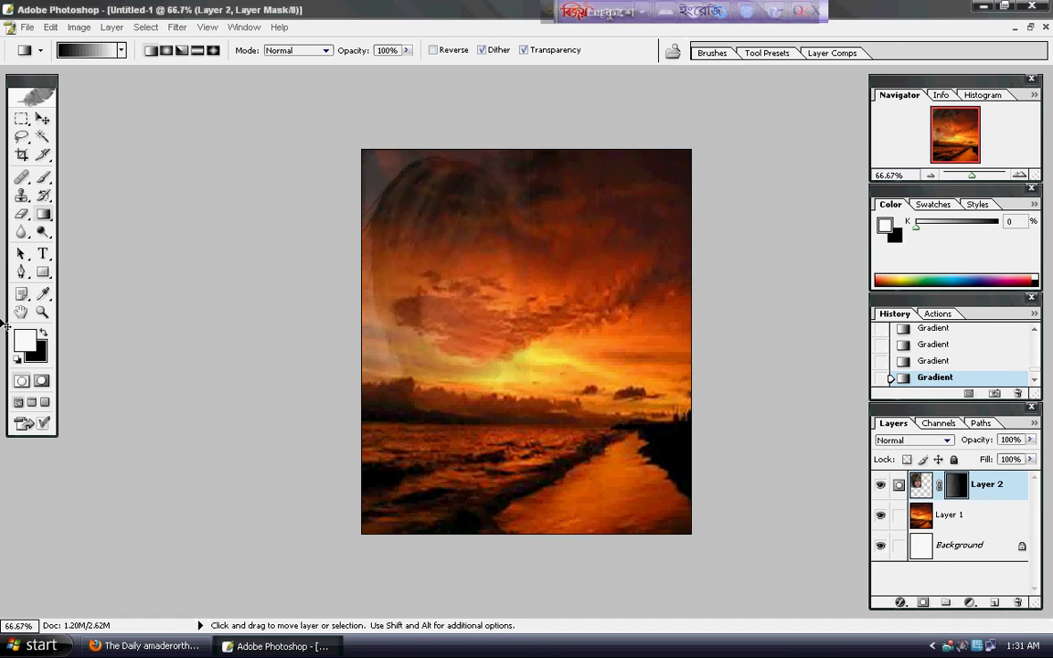
{"action": "key", "text": "ctrl+z"}
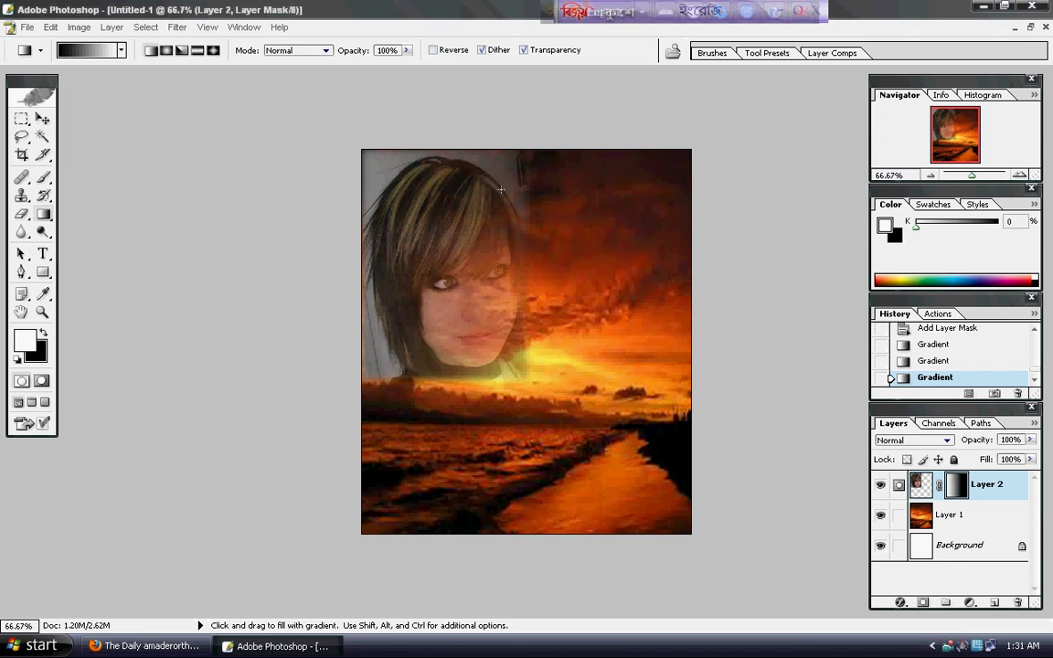
Redraw the portrait's mask gradient in different directions, ending with one from the sky beside the hair to beyond the canvas's left edge.
{"action": "left_click_drag", "start_coordinate": [353, 291], "coordinate": [589, 340]}
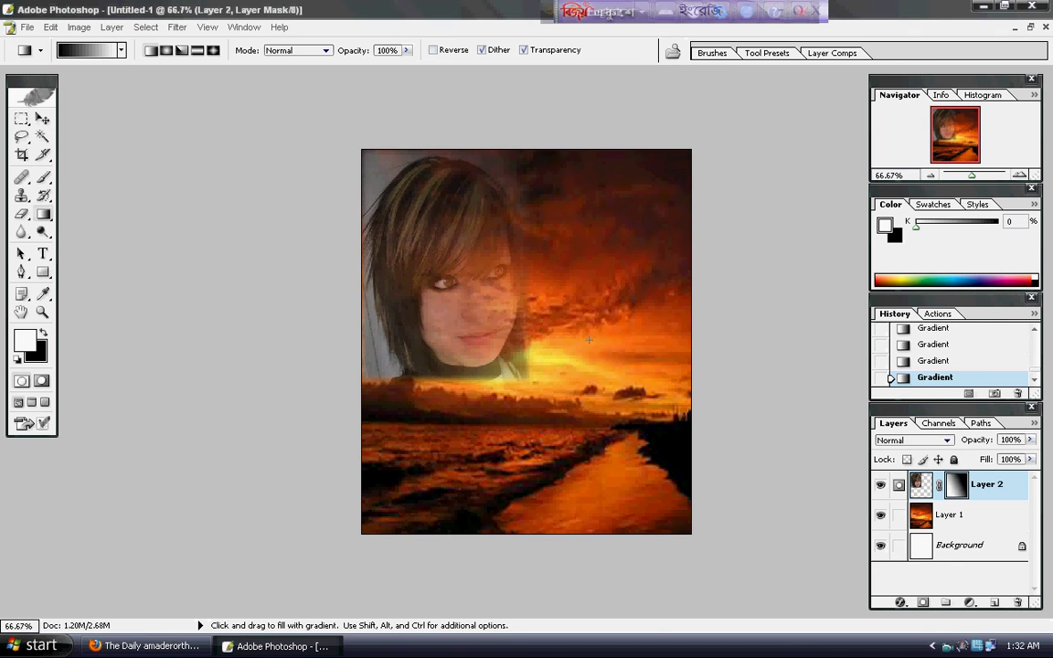
{"action": "left_click_drag", "start_coordinate": [527, 391], "coordinate": [527, 391]}
{"action": "left_click_drag", "start_coordinate": [575, 164], "coordinate": [274, 244]}
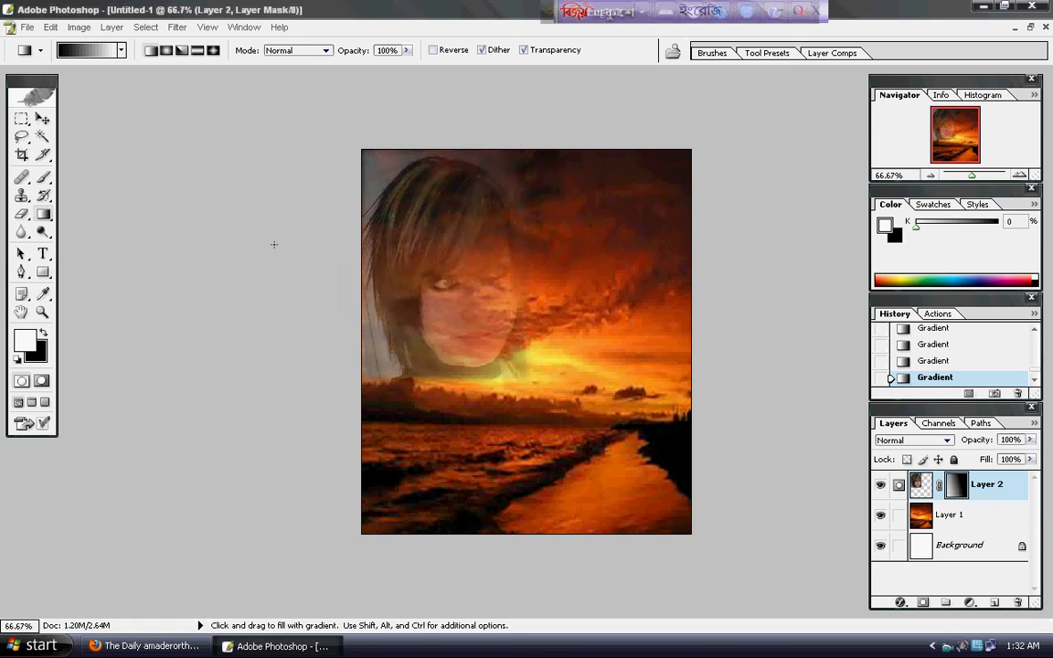
{"action": "left_click_drag", "start_coordinate": [415, 393], "coordinate": [354, 305]}
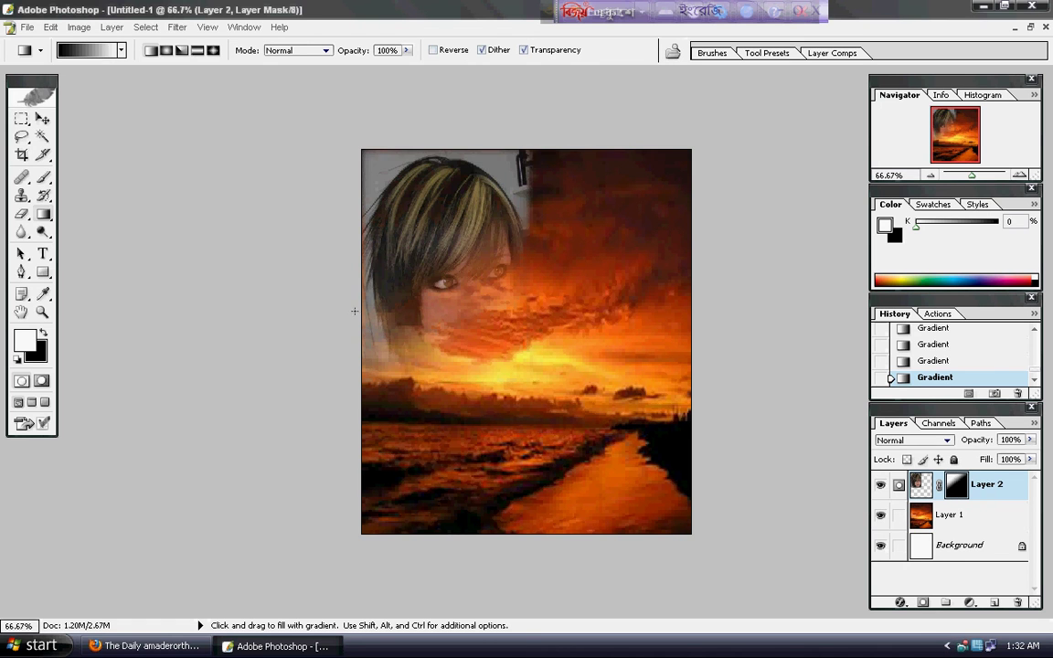
{"action": "left_click_drag", "start_coordinate": [555, 219], "coordinate": [287, 268]}
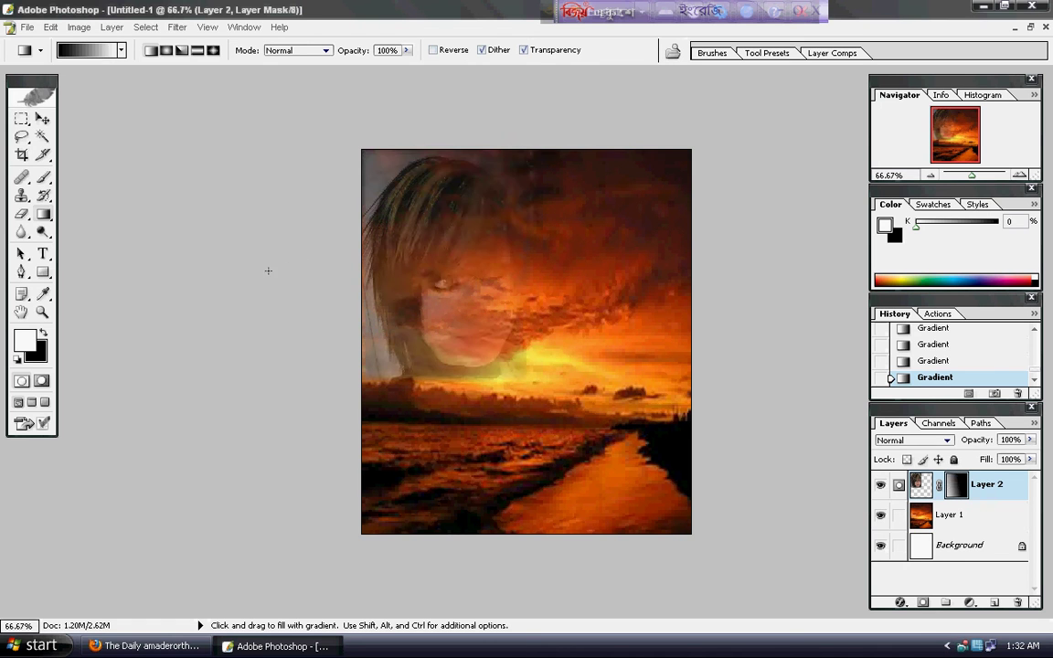
Add a solid color fill layer above the portrait layer in orange DF570D.
{"action": "left_click", "coordinate": [42, 120]}
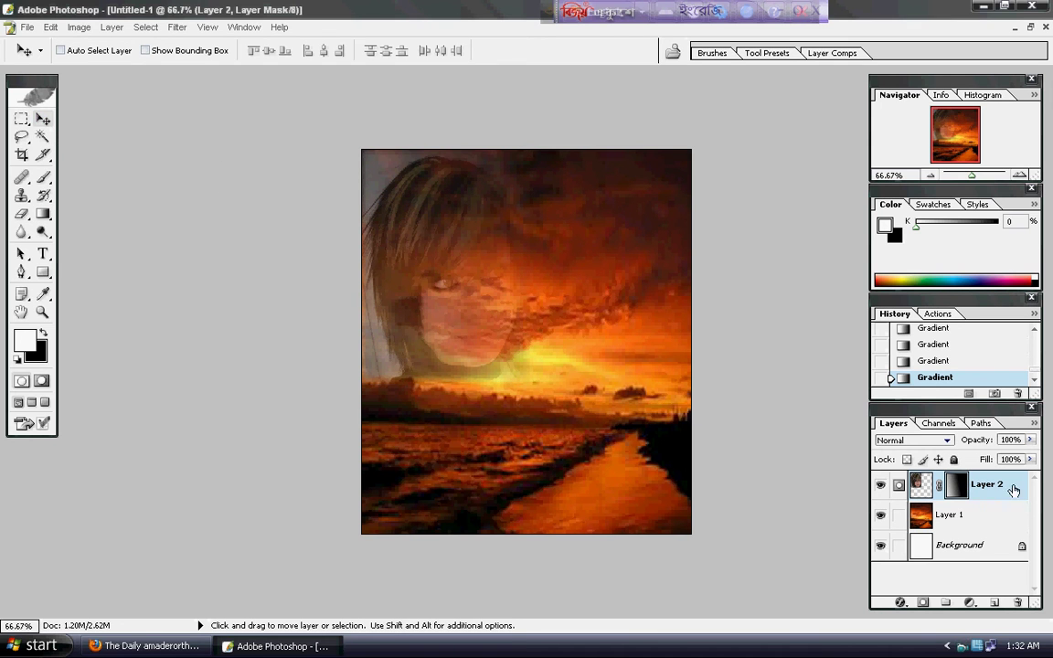
{"action": "left_click", "coordinate": [968, 604]}
{"action": "left_click", "coordinate": [893, 371]}
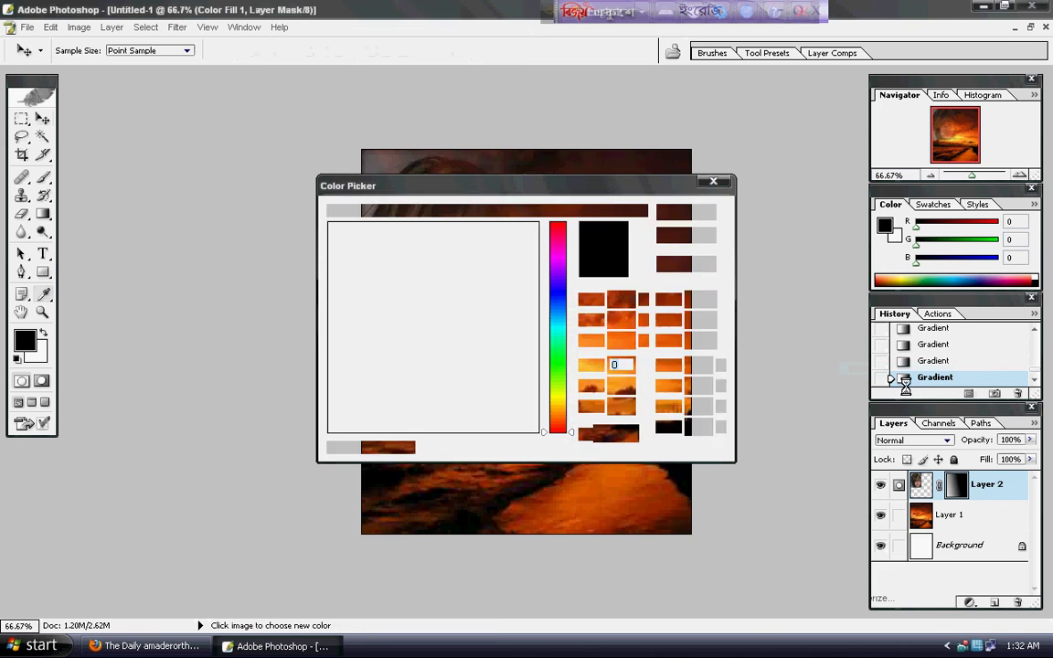
{"action": "left_click", "coordinate": [501, 247]}
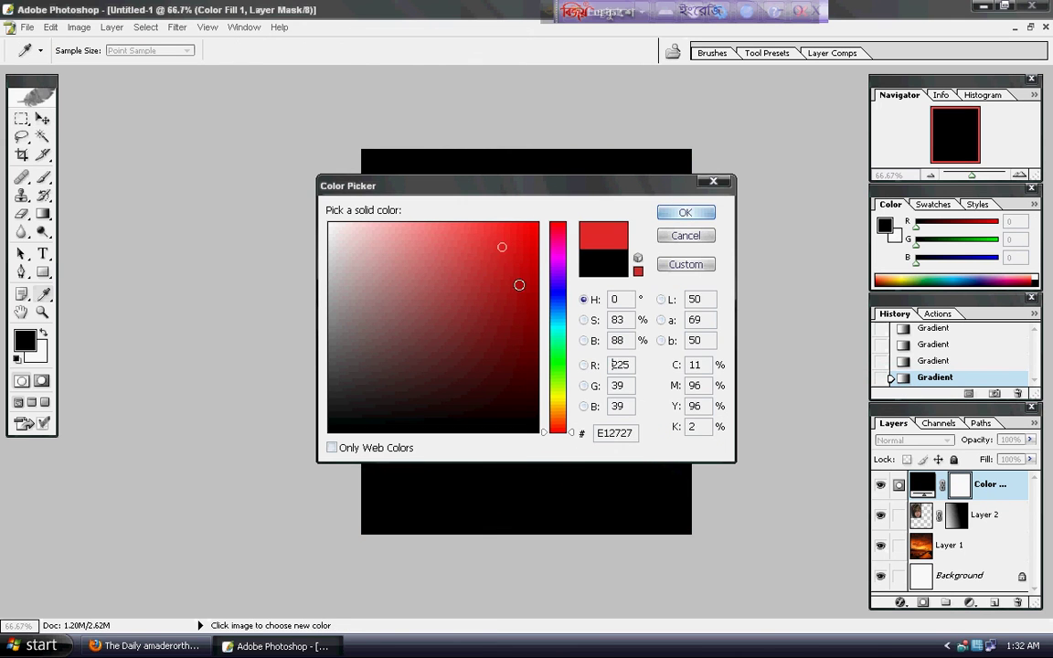
{"action": "left_click", "coordinate": [518, 290]}
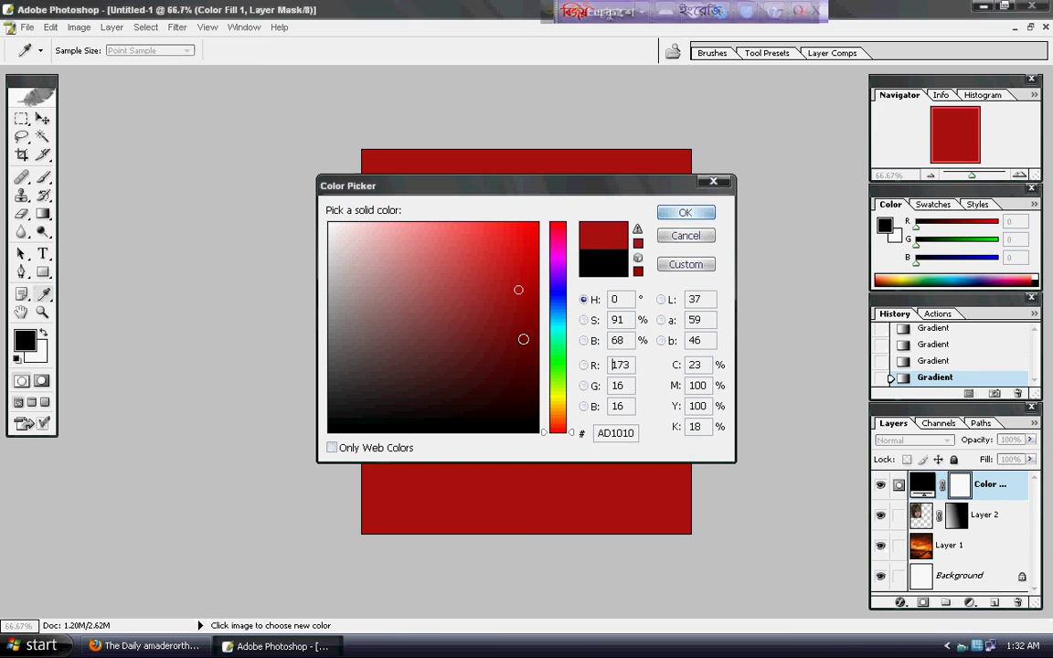
{"action": "left_click", "coordinate": [556, 420]}
{"action": "left_click", "coordinate": [525, 249]}
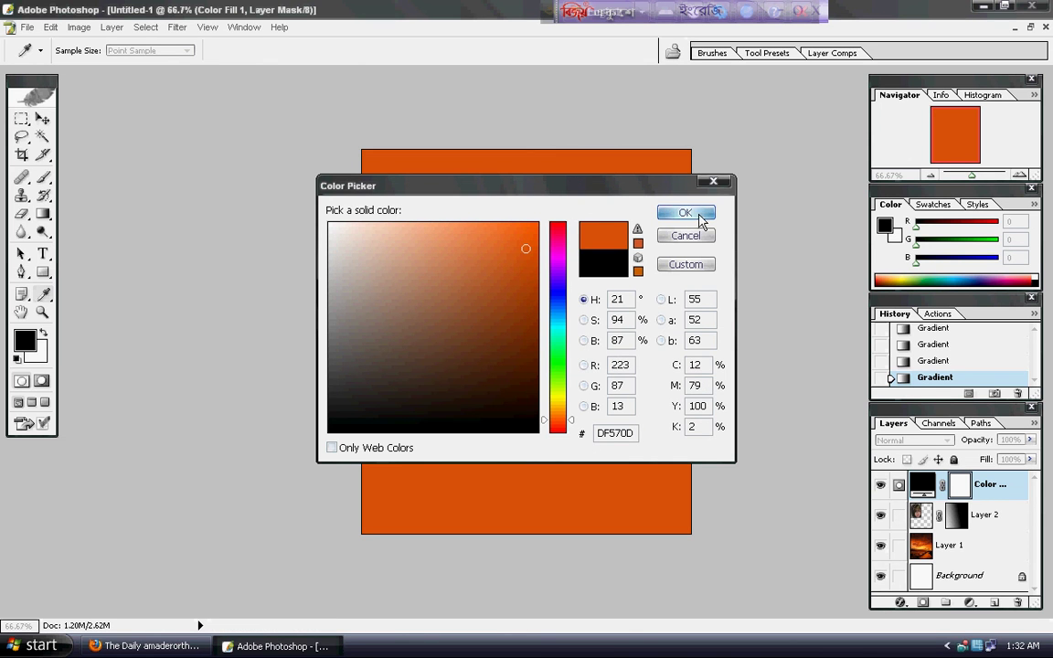
{"action": "left_click", "coordinate": [699, 219]}
Lower the color fill layer's opacity to 18%.
{"action": "left_click", "coordinate": [1029, 441]}
{"action": "left_click_drag", "start_coordinate": [1027, 454], "coordinate": [962, 463]}
{"action": "left_click", "coordinate": [189, 38]}
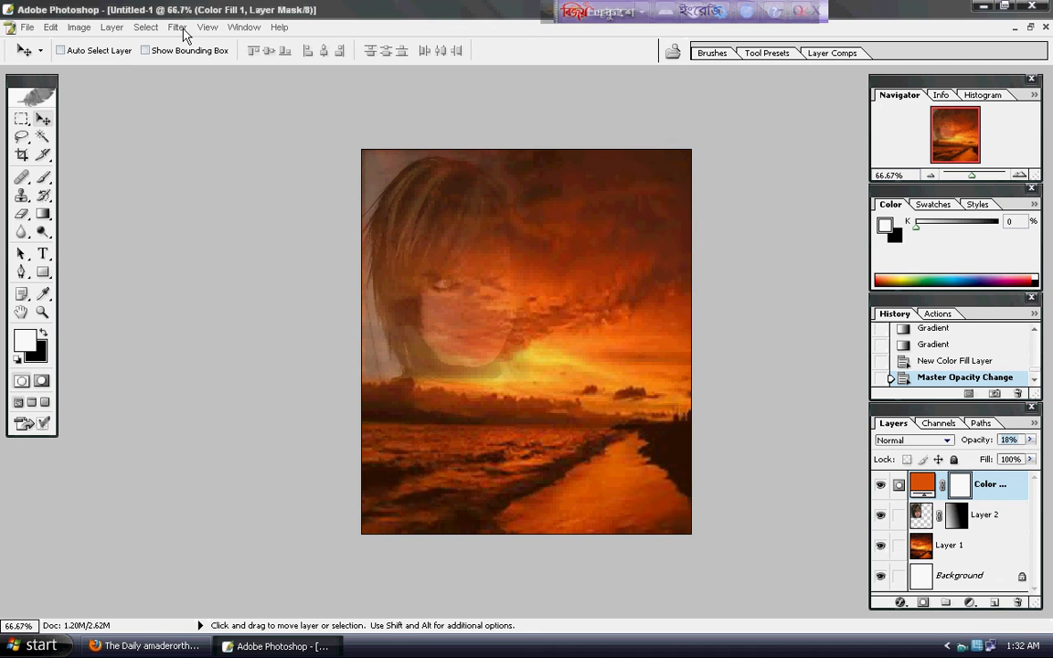
Apply the Add Noise filter to the color fill layer's mask with Gaussian distribution and Monochromatic enabled.
{"action": "left_click", "coordinate": [179, 29]}
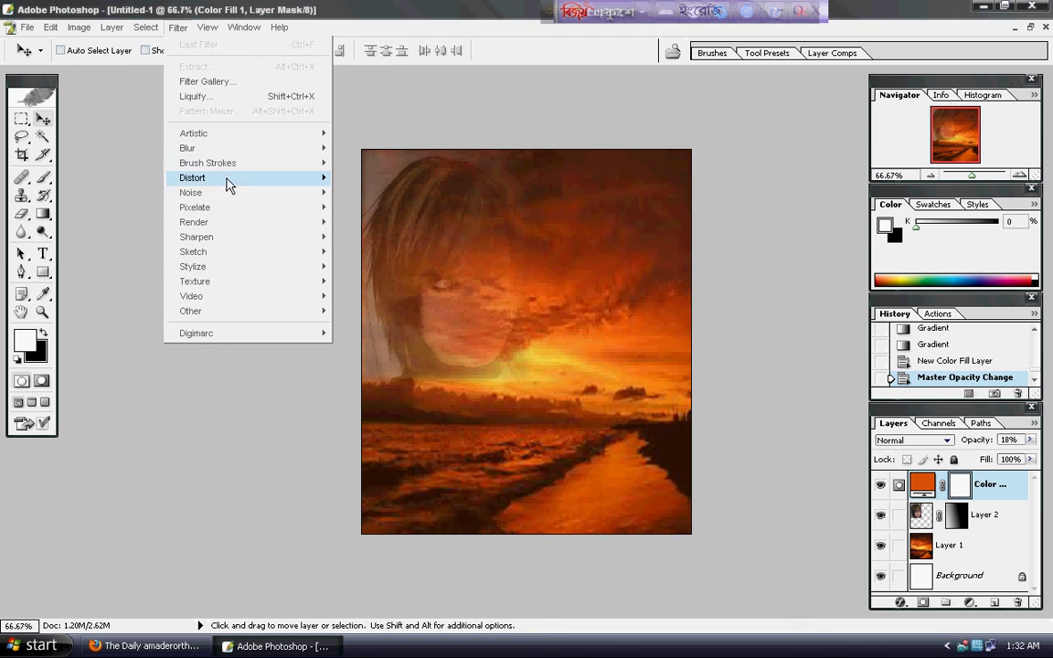
{"action": "mouse_move", "coordinate": [274, 193]}
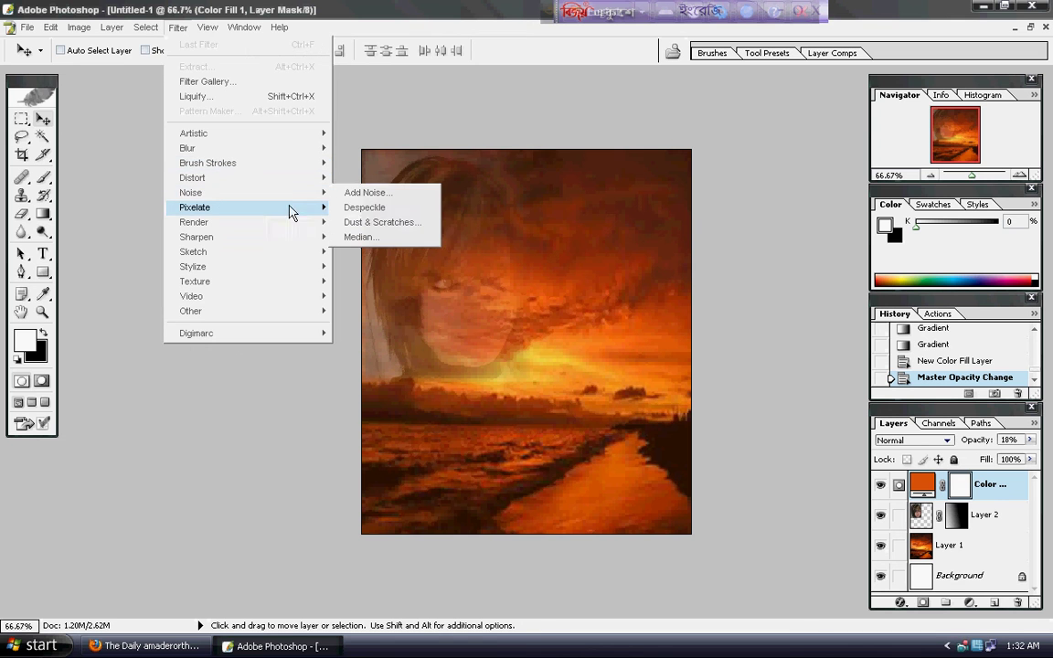
{"action": "left_click", "coordinate": [384, 192]}
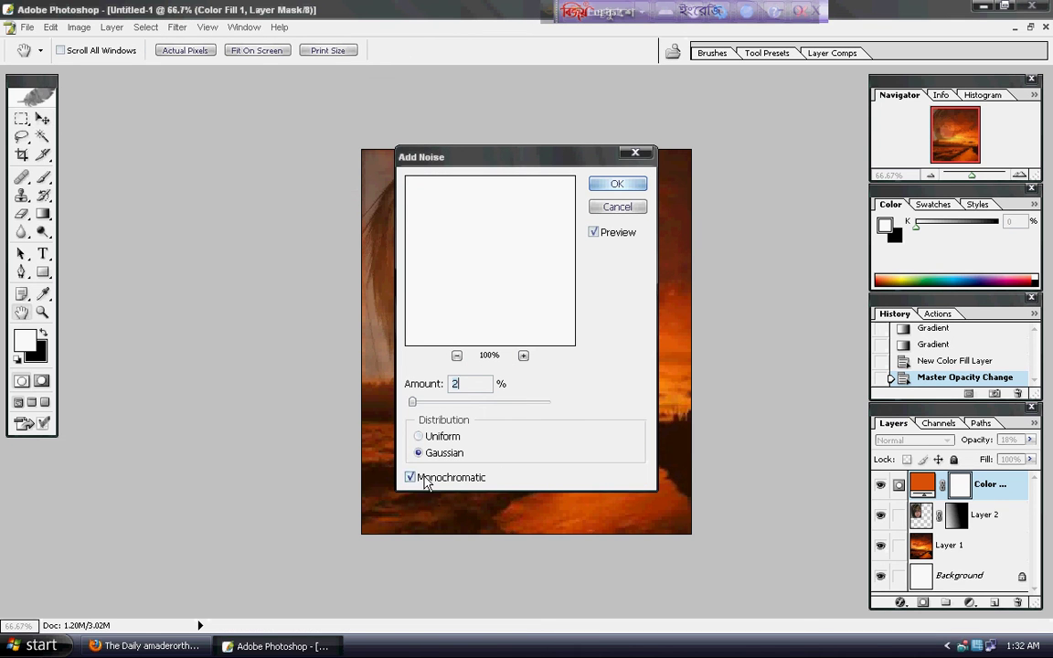
{"action": "mouse_move", "coordinate": [410, 403]}
{"action": "left_mouse_down"}
{"action": "mouse_move", "coordinate": [432, 402]}
{"action": "mouse_move", "coordinate": [421, 404]}
{"action": "left_mouse_up"}
{"action": "left_click", "coordinate": [616, 186]}
{"action": "key", "text": "v"}
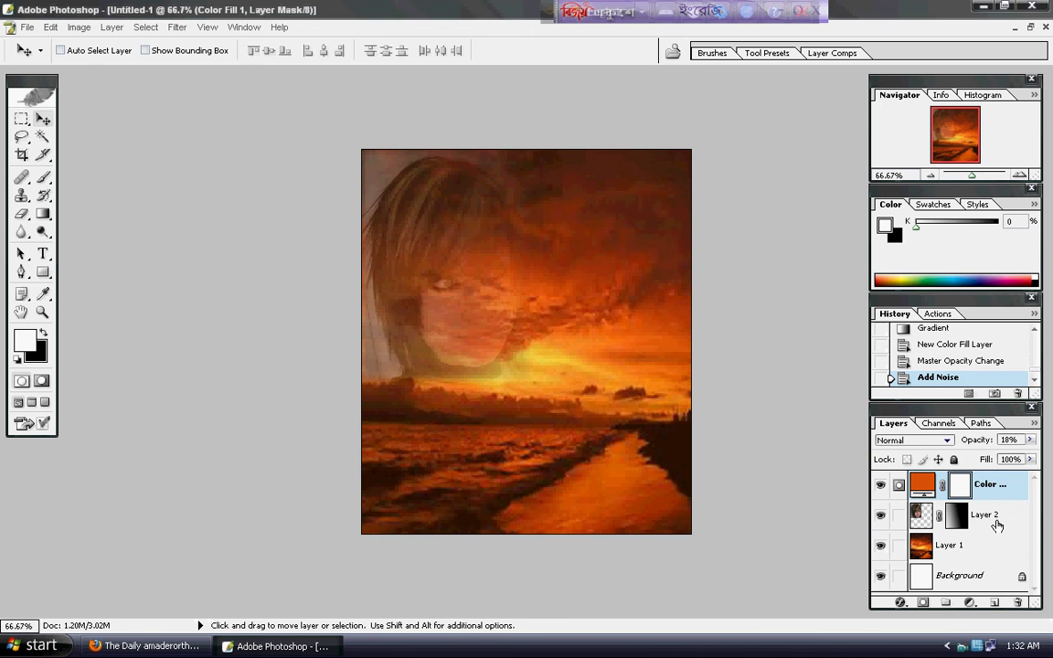
Convert the locked Background into a regular layer named Layer 0.
{"action": "left_click", "coordinate": [960, 579]}
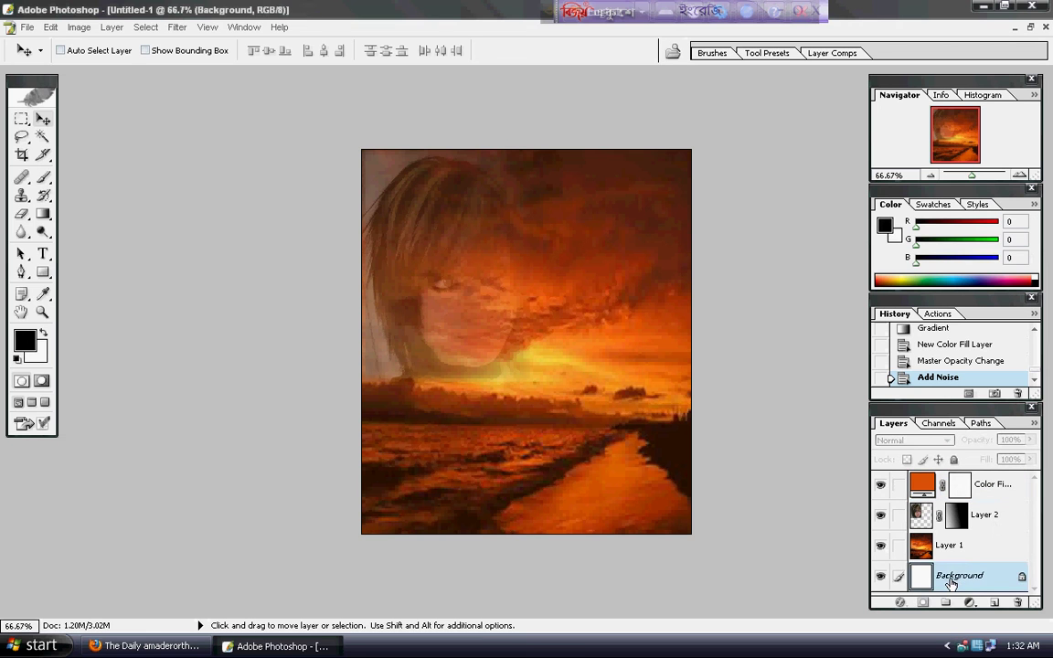
{"action": "double_click", "coordinate": [1021, 577]}
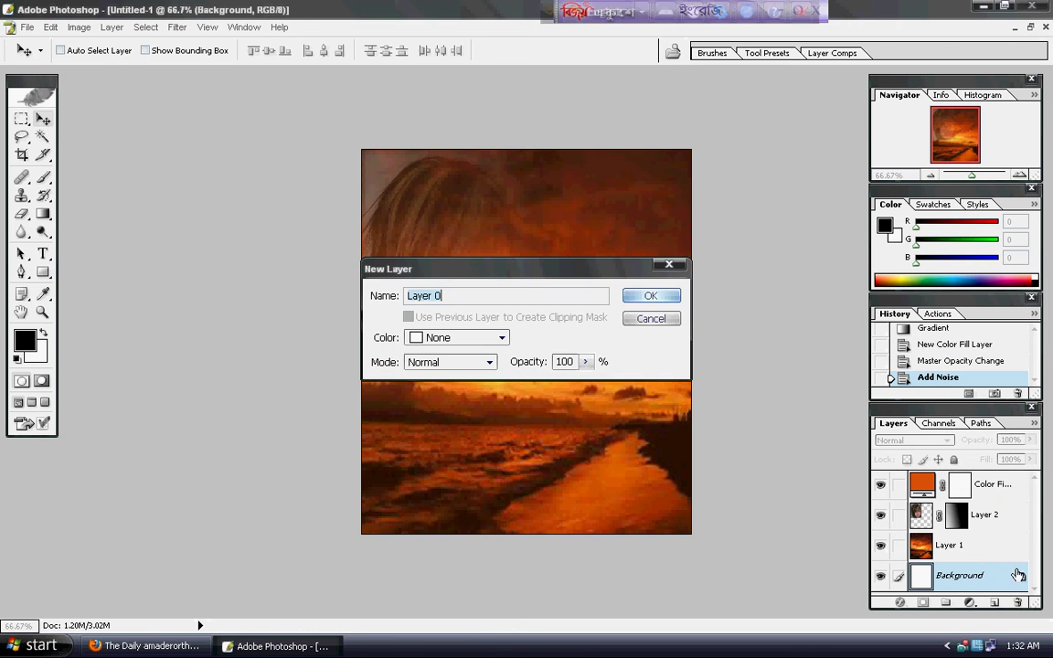
{"action": "left_click", "coordinate": [658, 294]}
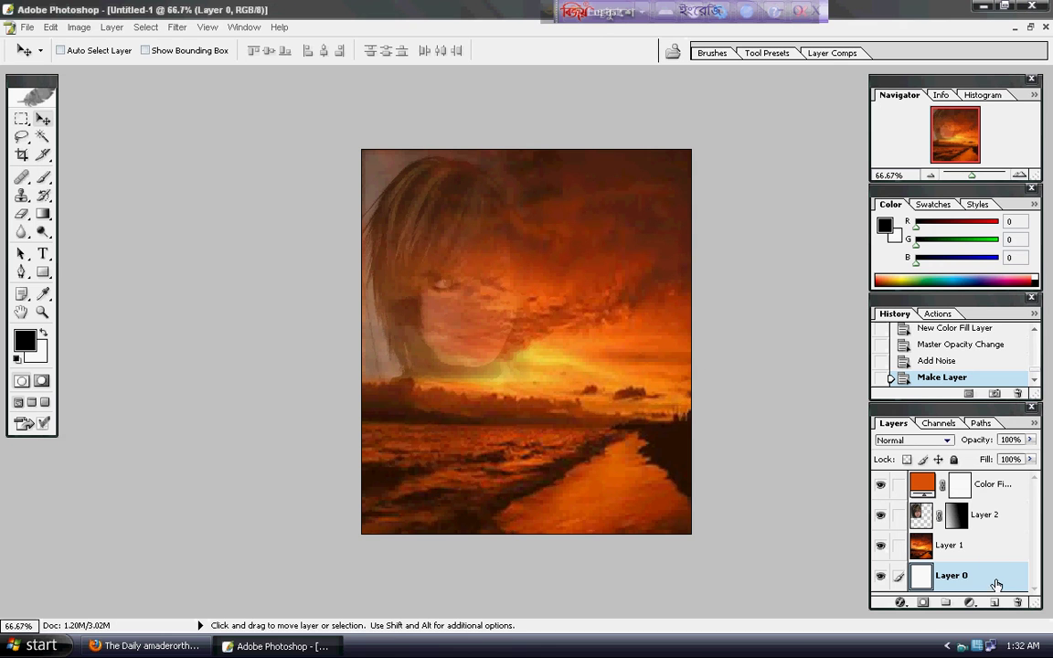
Try linking the portrait and sunset layers to the color fill layer, and unlink both again.
{"action": "left_click", "coordinate": [987, 485]}
{"action": "right_click", "coordinate": [988, 488]}
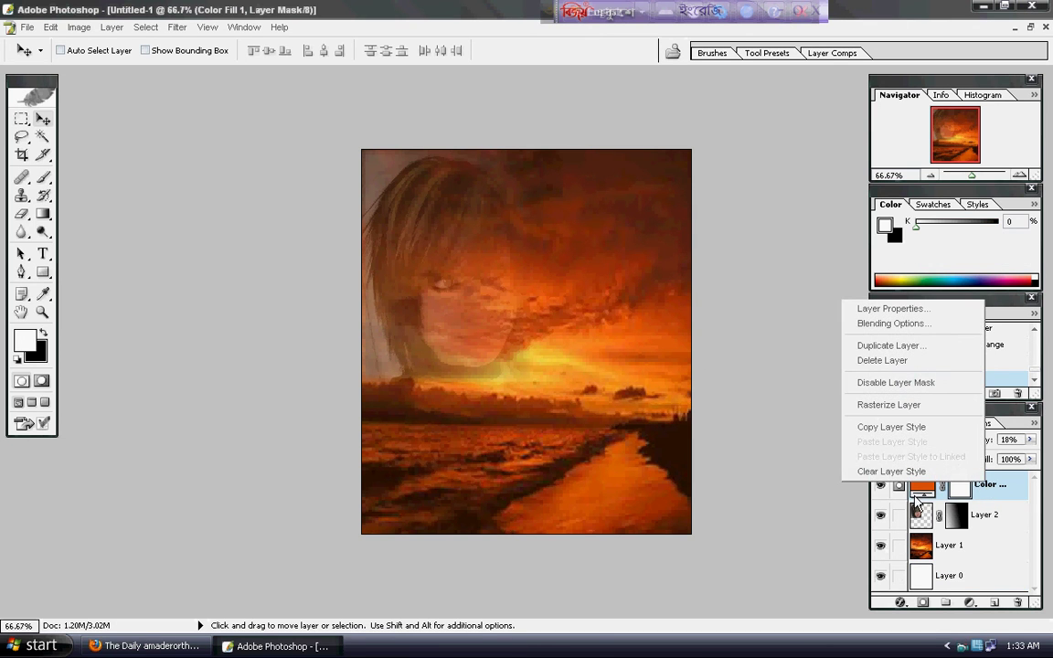
{"action": "left_click", "coordinate": [1039, 494]}
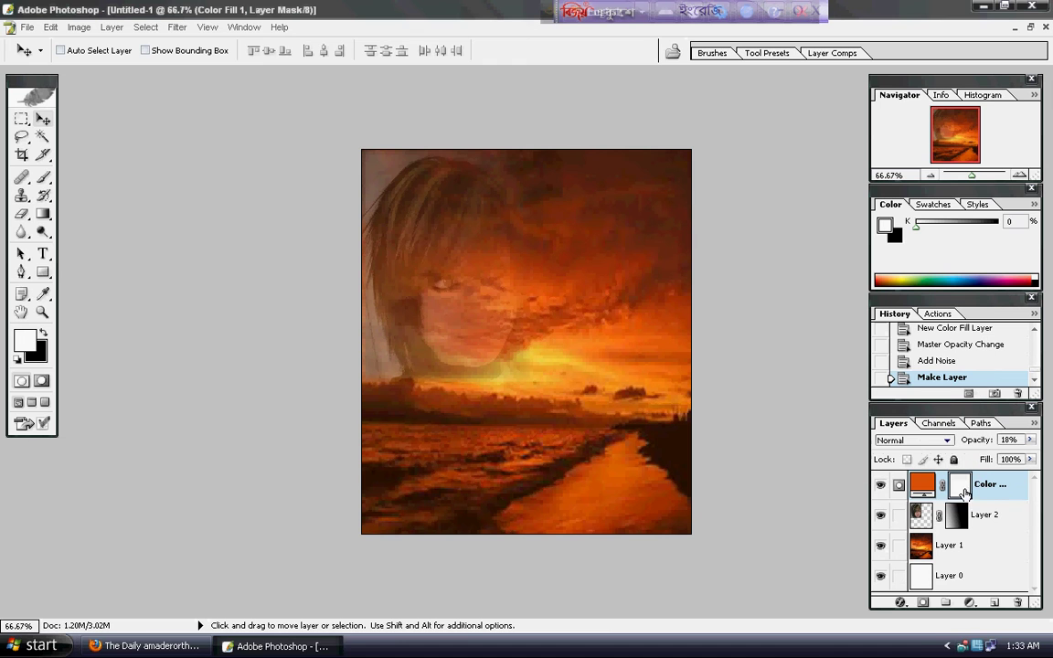
{"action": "left_click", "coordinate": [898, 517]}
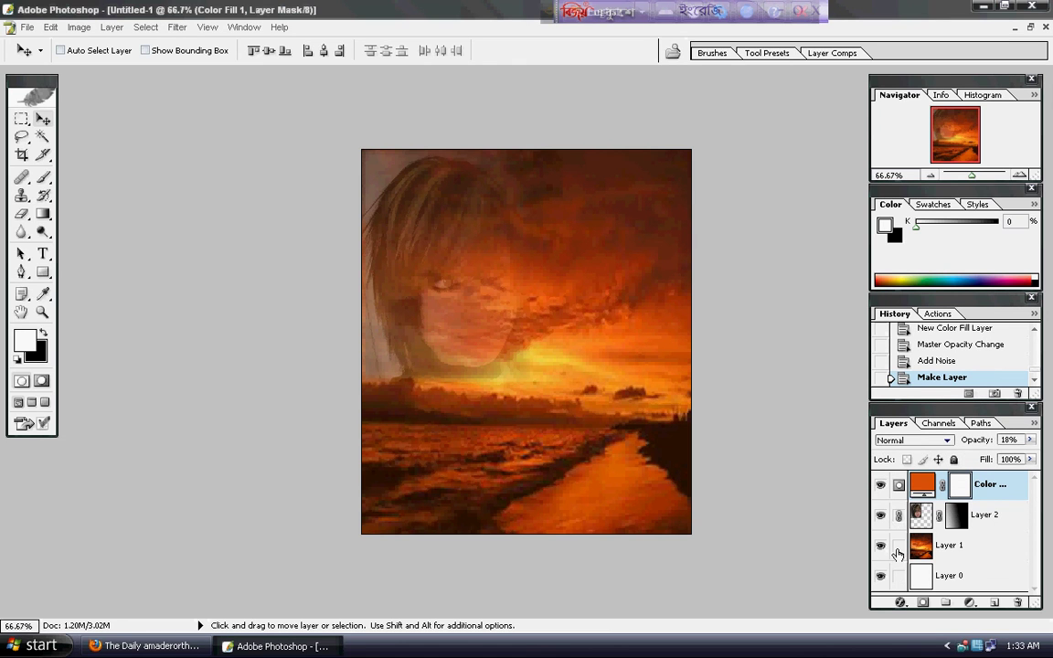
{"action": "left_click", "coordinate": [899, 547]}
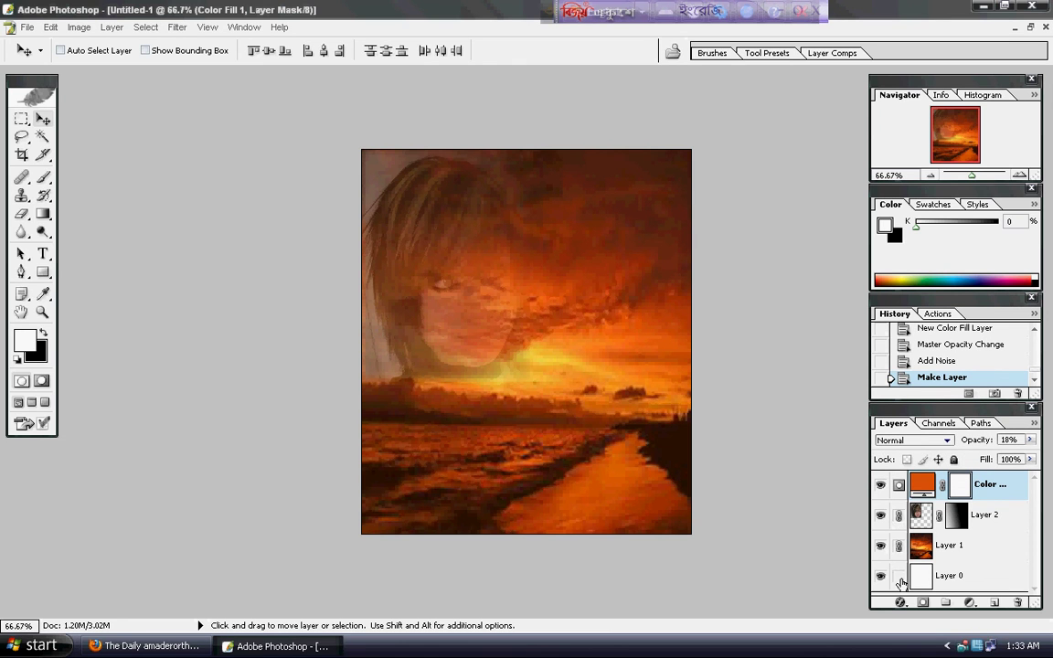
{"action": "left_click", "coordinate": [898, 547]}
{"action": "left_click", "coordinate": [898, 516]}
{"action": "key", "text": "shift"}
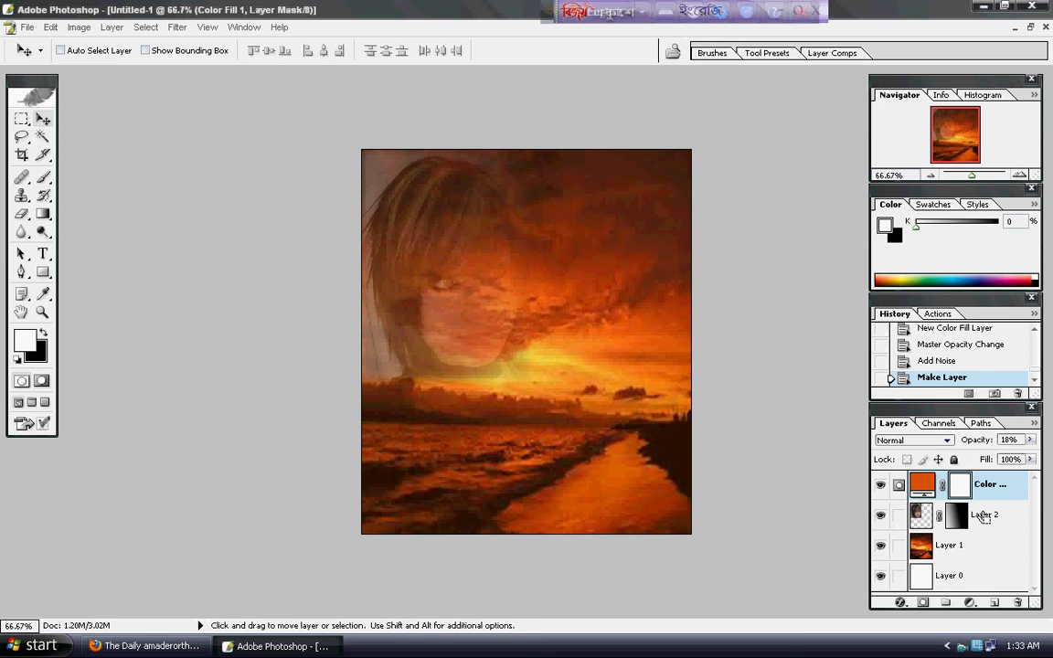
Load the portrait layer's outline as a selection and try selecting the other layers one after another.
{"action": "left_click", "coordinate": [977, 522], "text": "ctrl"}
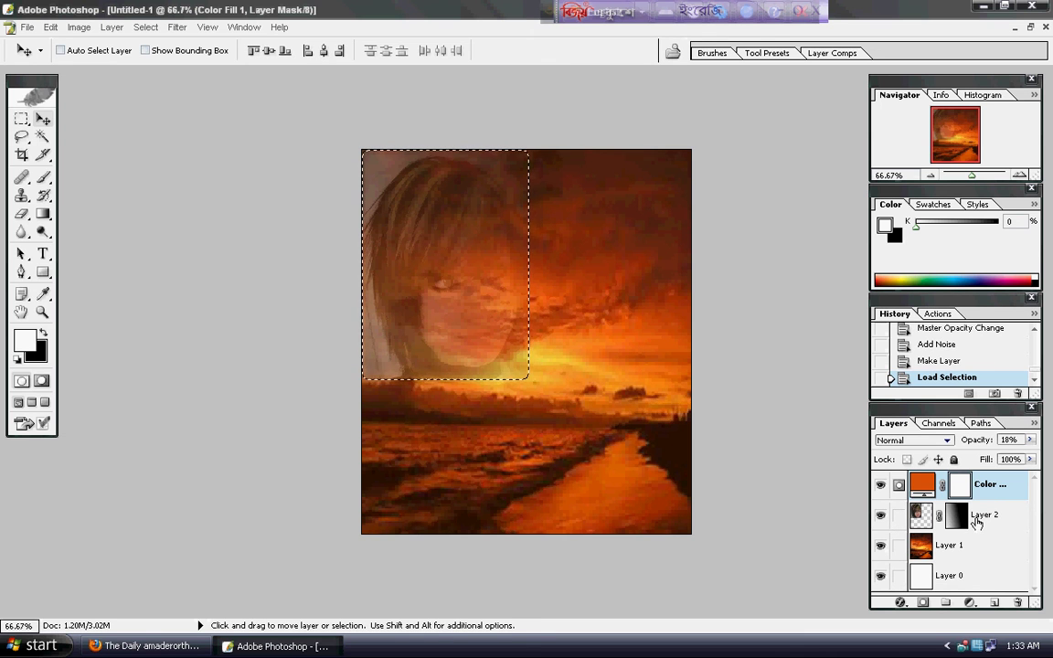
{"action": "left_click", "coordinate": [977, 519]}
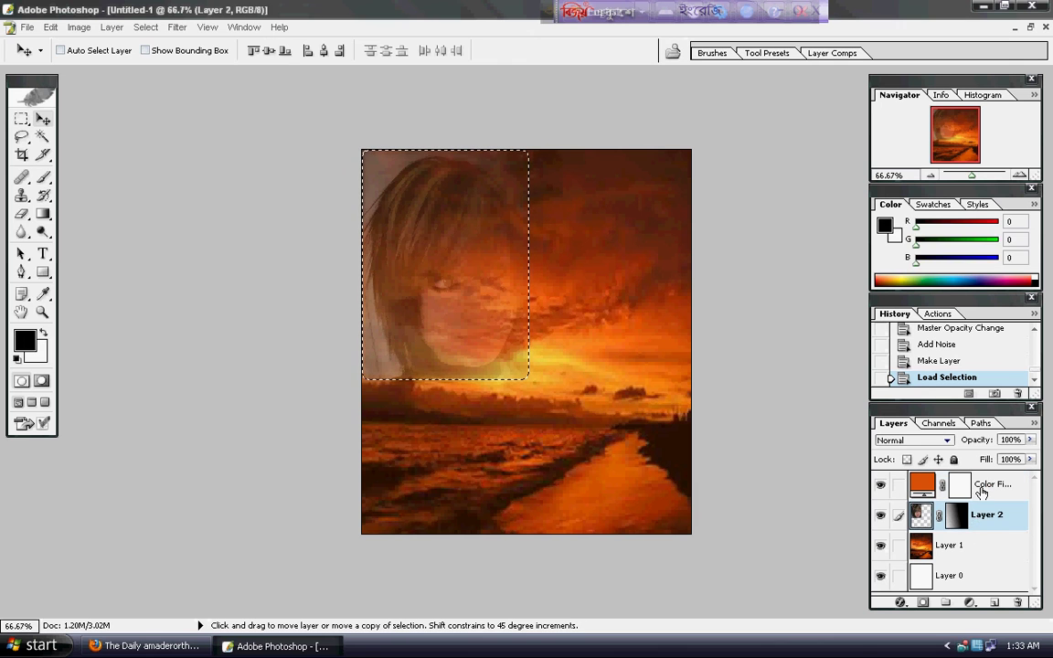
{"action": "left_click", "coordinate": [981, 491]}
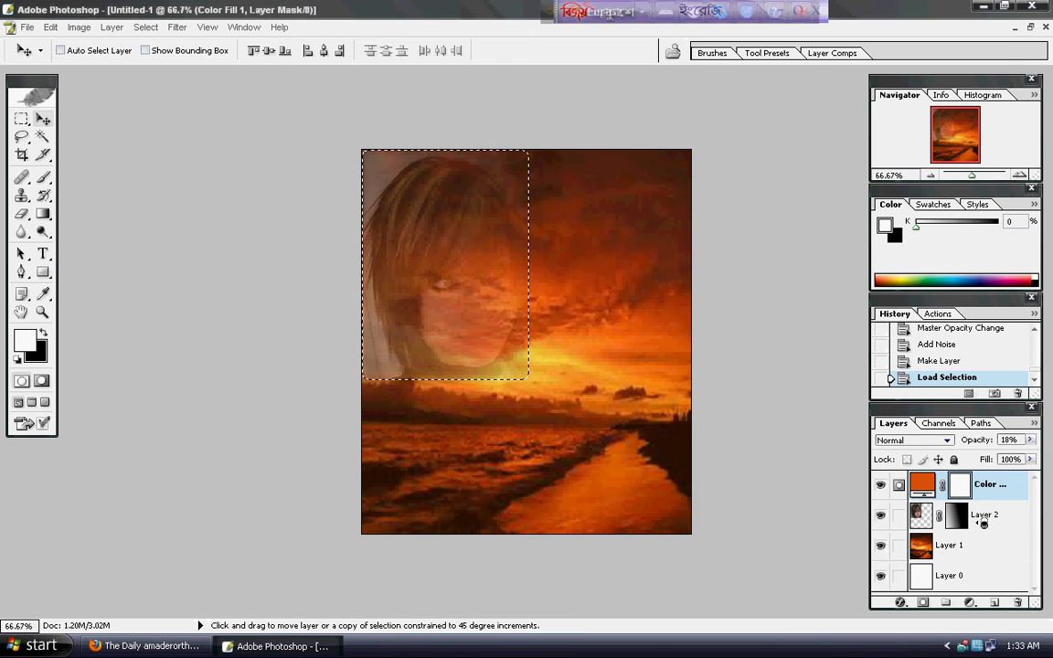
{"action": "left_click", "coordinate": [976, 519]}
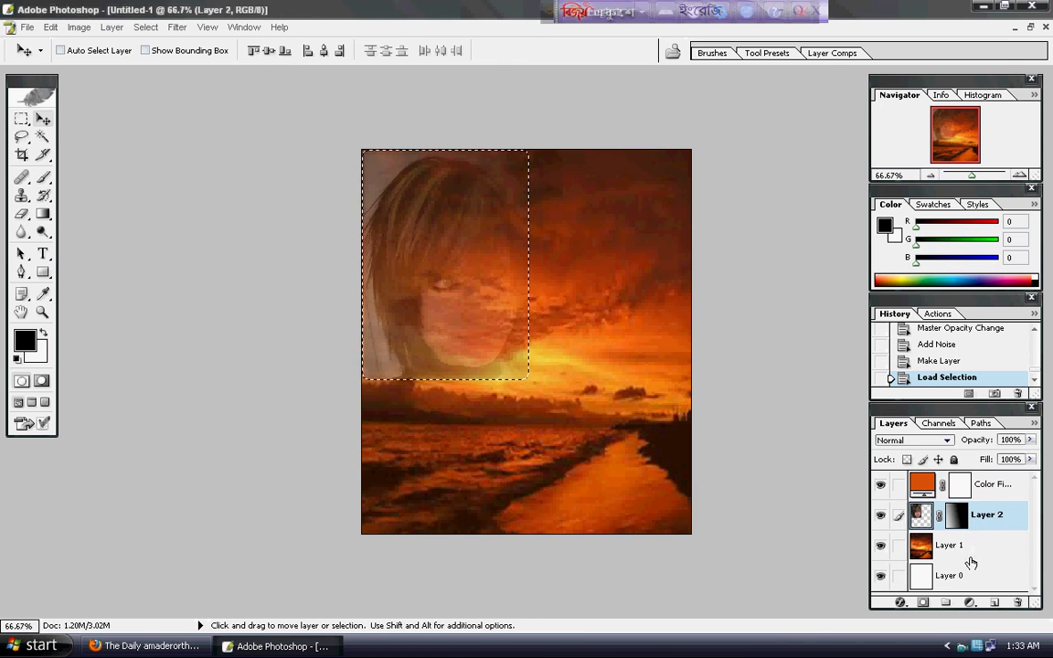
{"action": "left_click", "coordinate": [974, 546]}
{"action": "left_click", "coordinate": [963, 578]}
Try reordering the portrait and sunset layers, put them back in their original order and clear the selection.
{"action": "left_click_drag", "start_coordinate": [963, 578], "coordinate": [987, 493]}
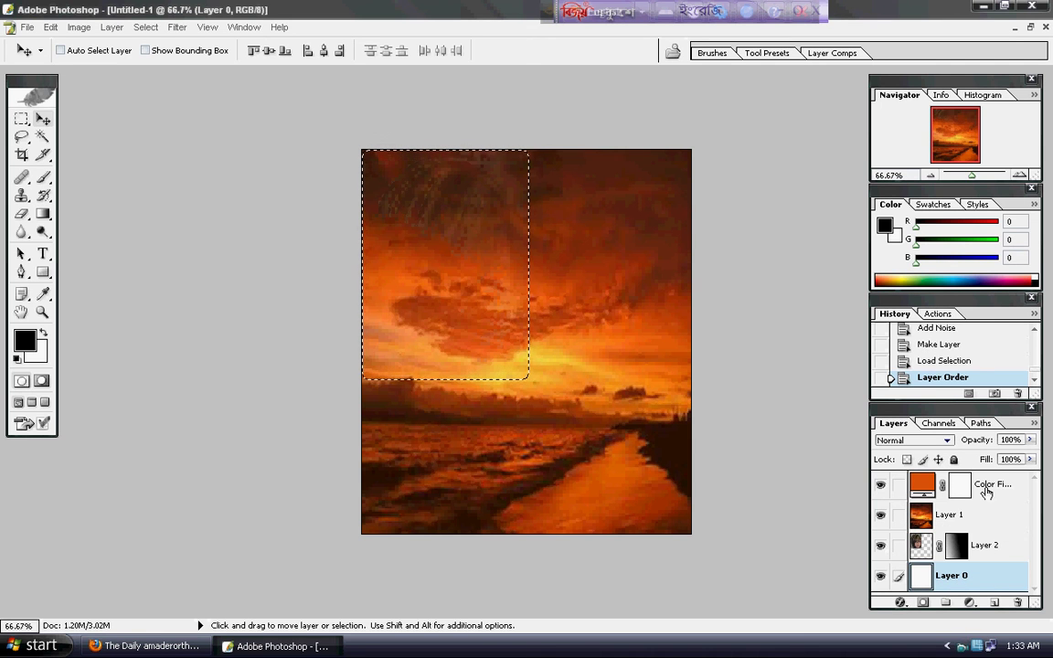
{"action": "left_click_drag", "start_coordinate": [973, 548], "coordinate": [987, 482]}
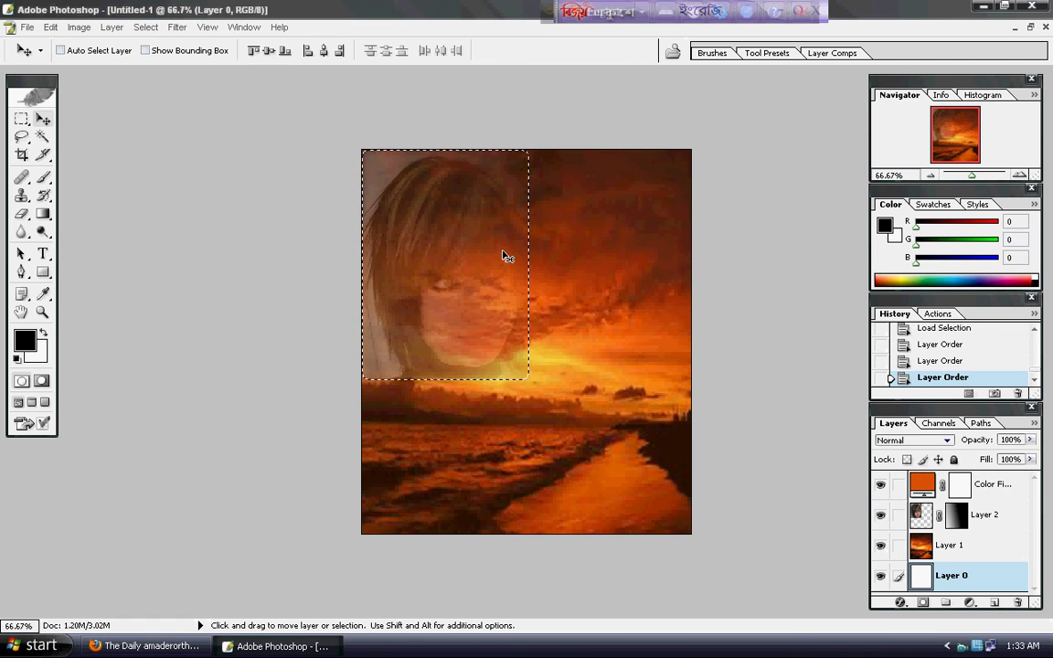
{"action": "key", "text": "ctrl+d"}
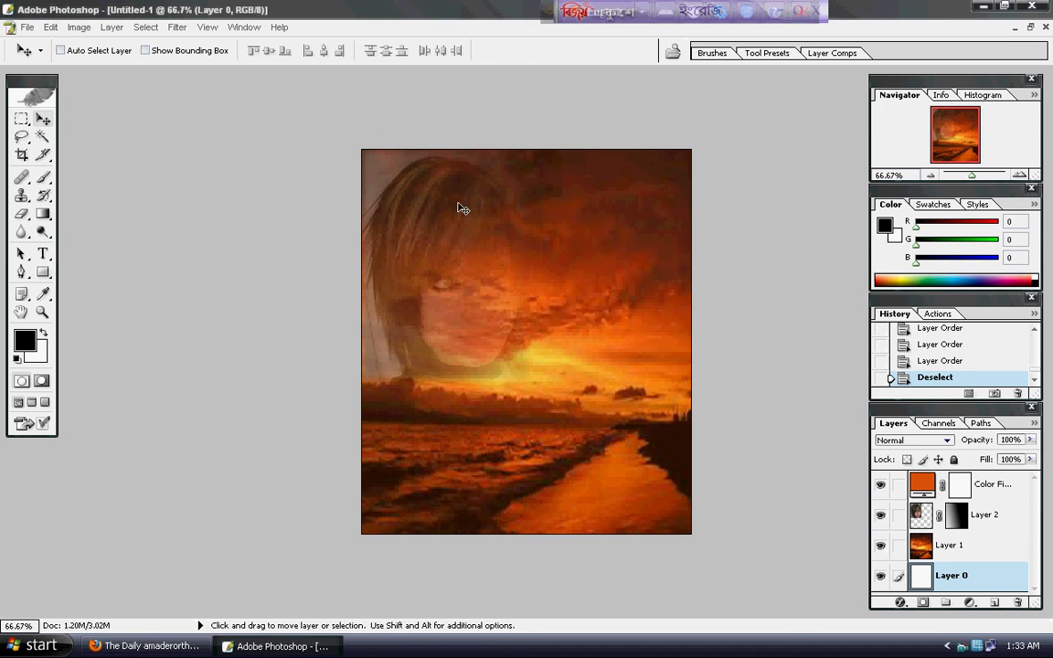
Export the composite for the web as a 256-color GIF named df.gif, replacing the existing file.
{"action": "left_click", "coordinate": [27, 26]}
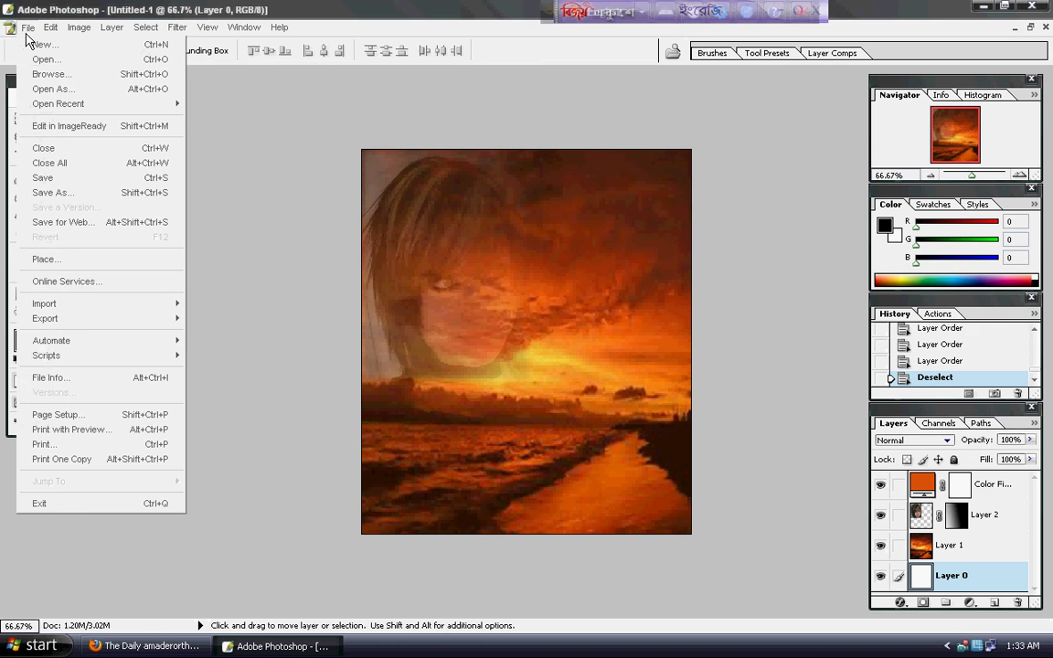
{"action": "left_click", "coordinate": [64, 222]}
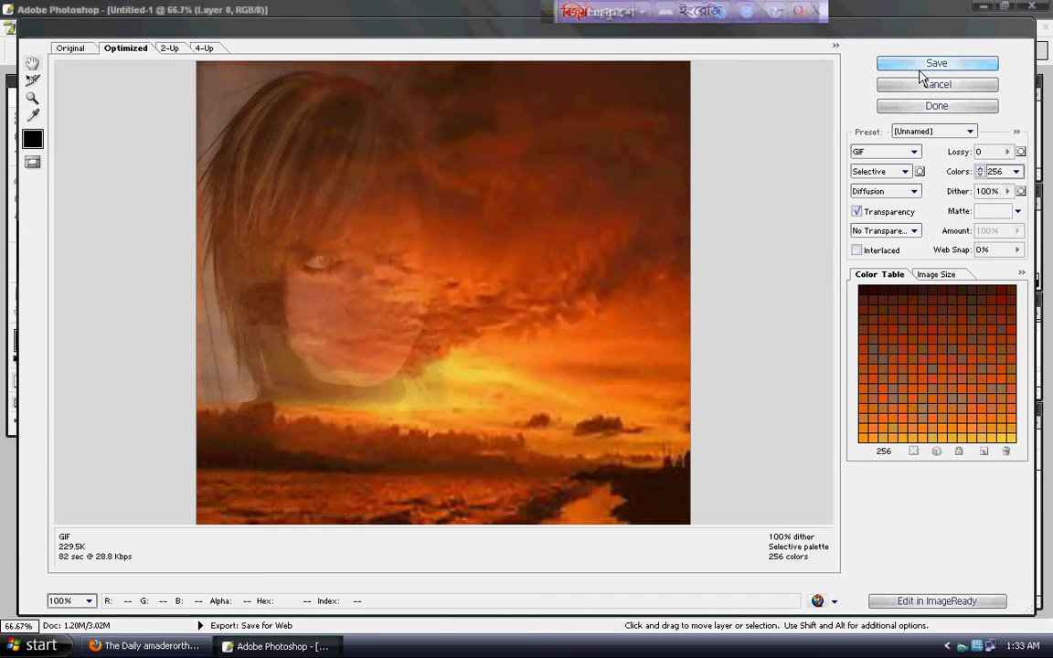
{"action": "left_click", "coordinate": [918, 64]}
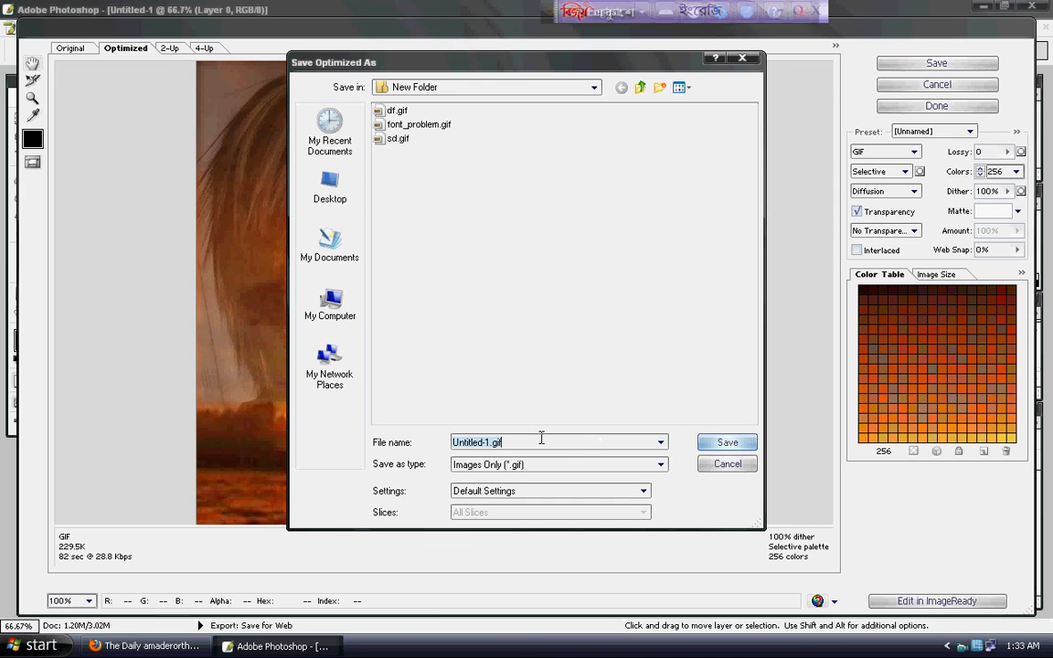
{"action": "type", "text": "df.gif"}
{"action": "left_click", "coordinate": [720, 442]}
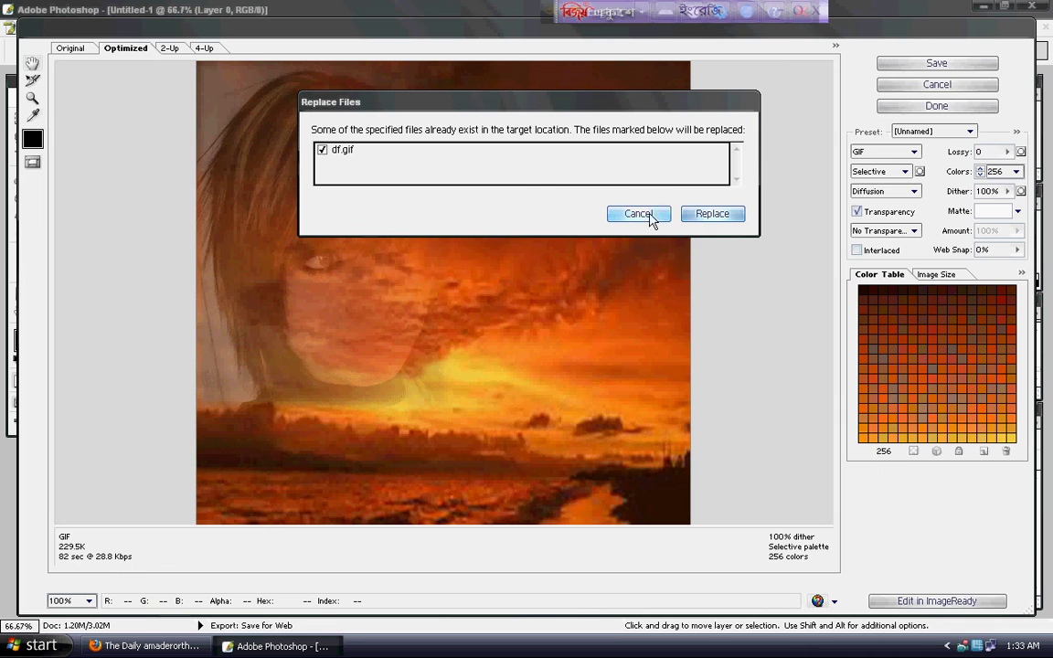
{"action": "left_click", "coordinate": [699, 214]}
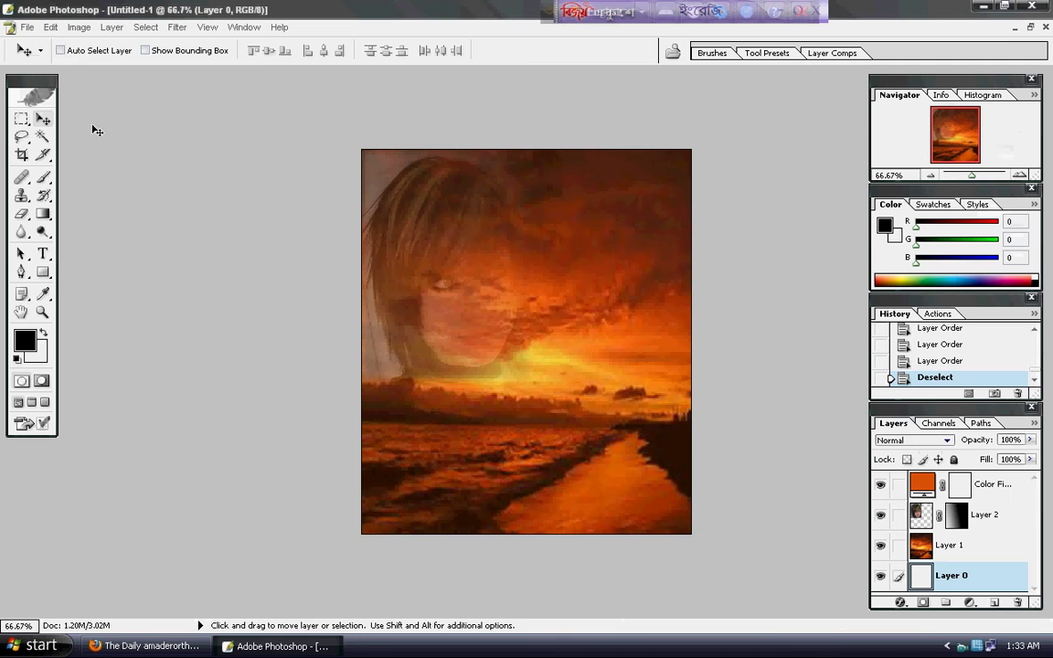
Export the composite for the web again as a GIF named sdg in New Folder.
{"action": "left_click", "coordinate": [27, 26]}
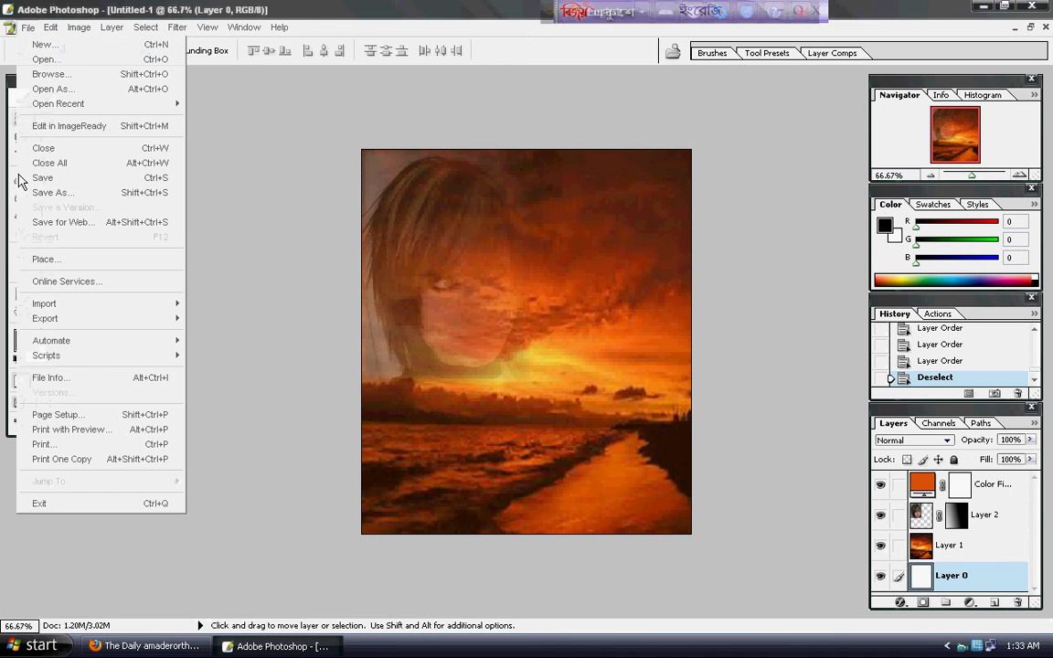
{"action": "left_click", "coordinate": [55, 222]}
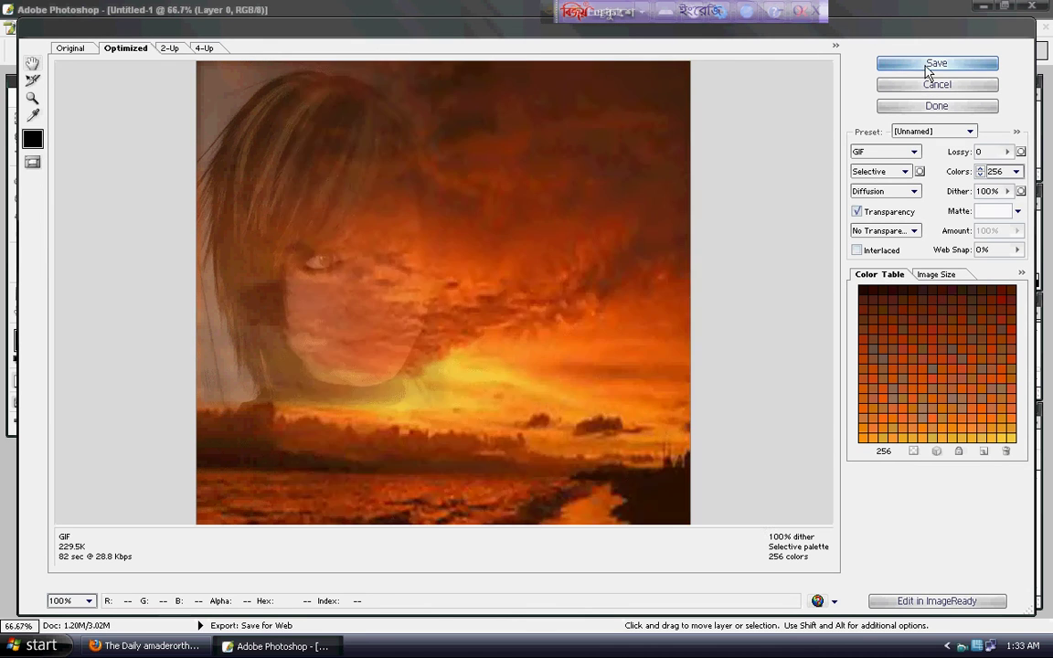
{"action": "left_click", "coordinate": [927, 65]}
{"action": "type", "text": "sdg"}
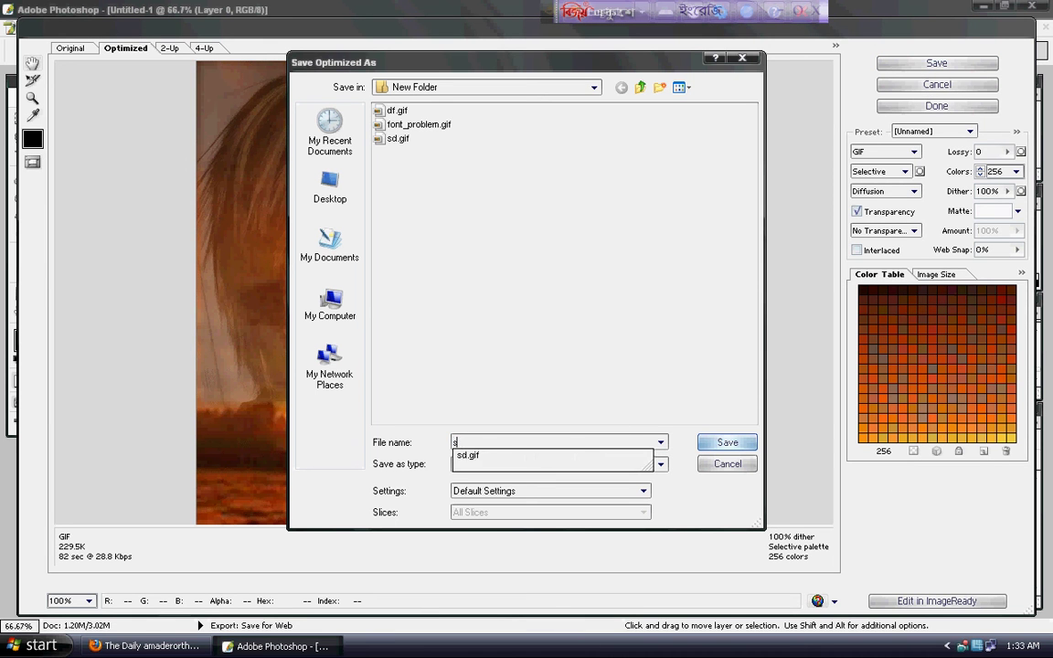
{"action": "left_click", "coordinate": [705, 443]}
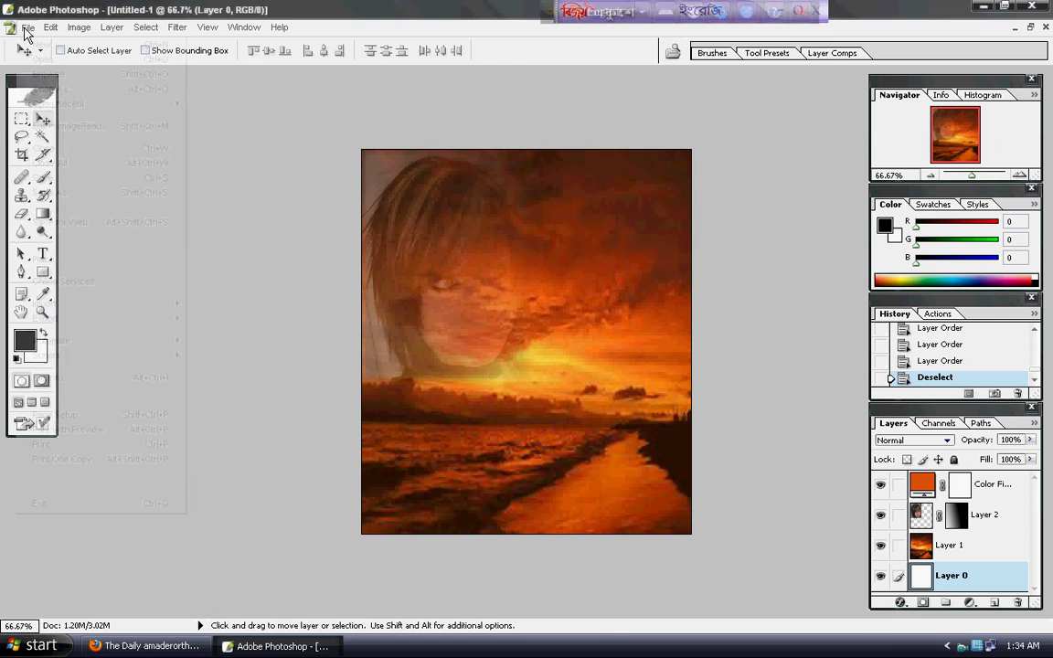
Save the layered composite as the Photoshop file Untitlesd-1.psd in New Folder, keeping layers and maximized compatibility.
{"action": "left_click", "coordinate": [27, 27]}
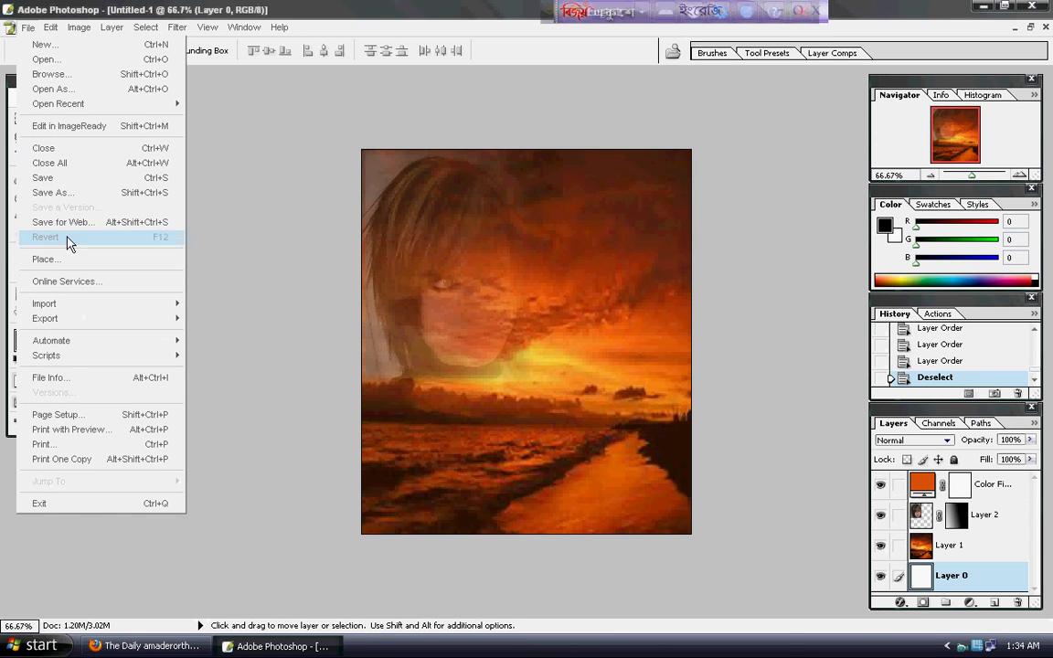
{"action": "left_click", "coordinate": [61, 177]}
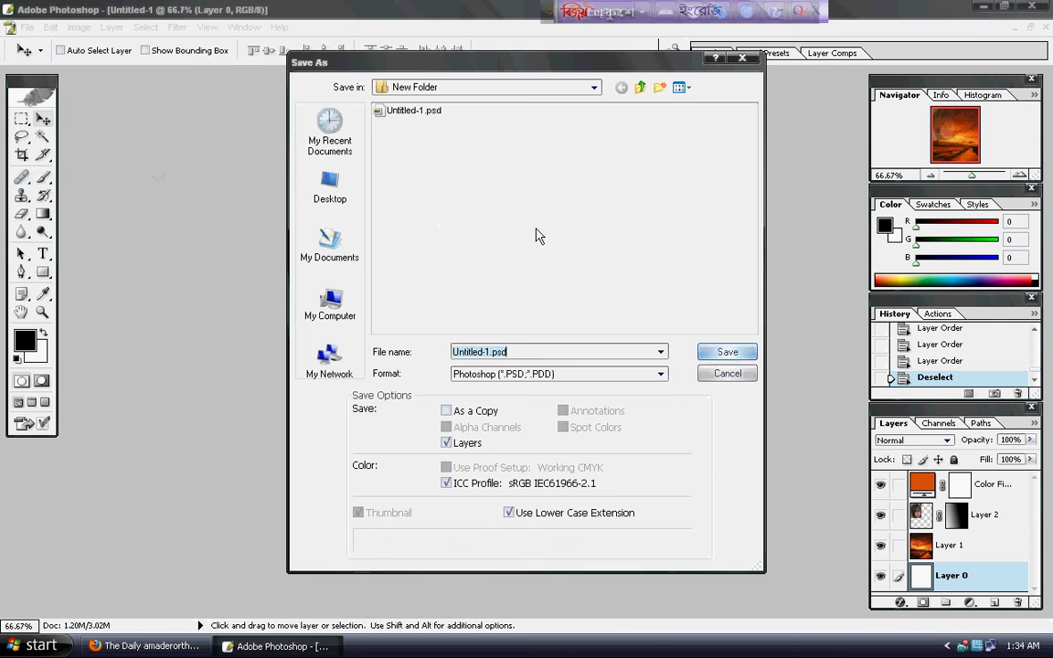
{"action": "left_click", "coordinate": [719, 354]}
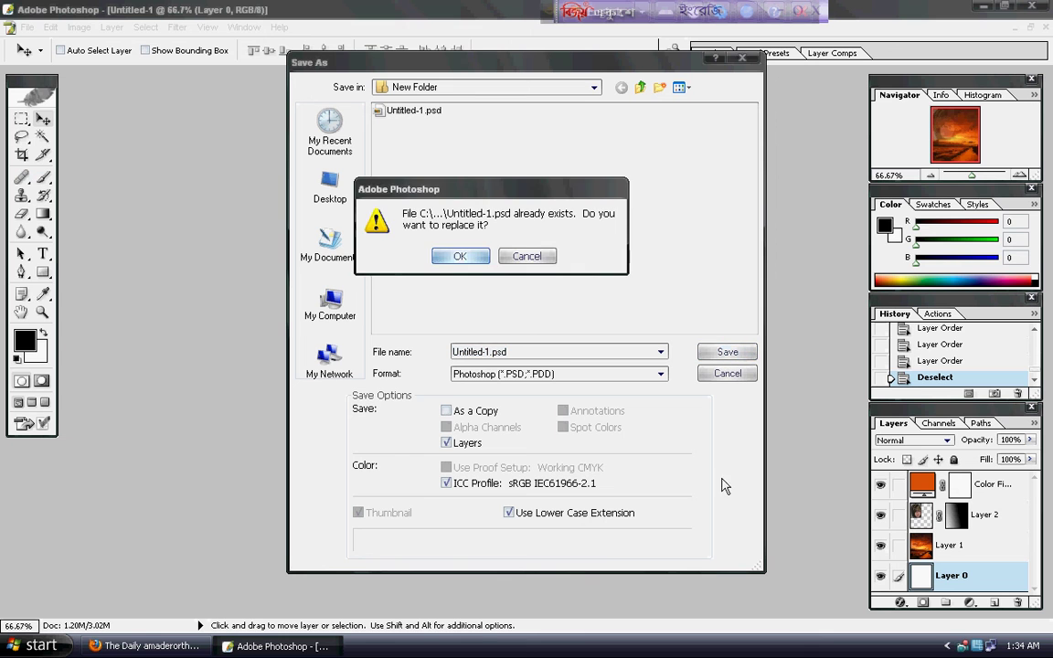
{"action": "left_click", "coordinate": [527, 256]}
{"action": "double_click", "coordinate": [477, 352]}
{"action": "left_click", "coordinate": [477, 352]}
{"action": "type", "text": "s"}
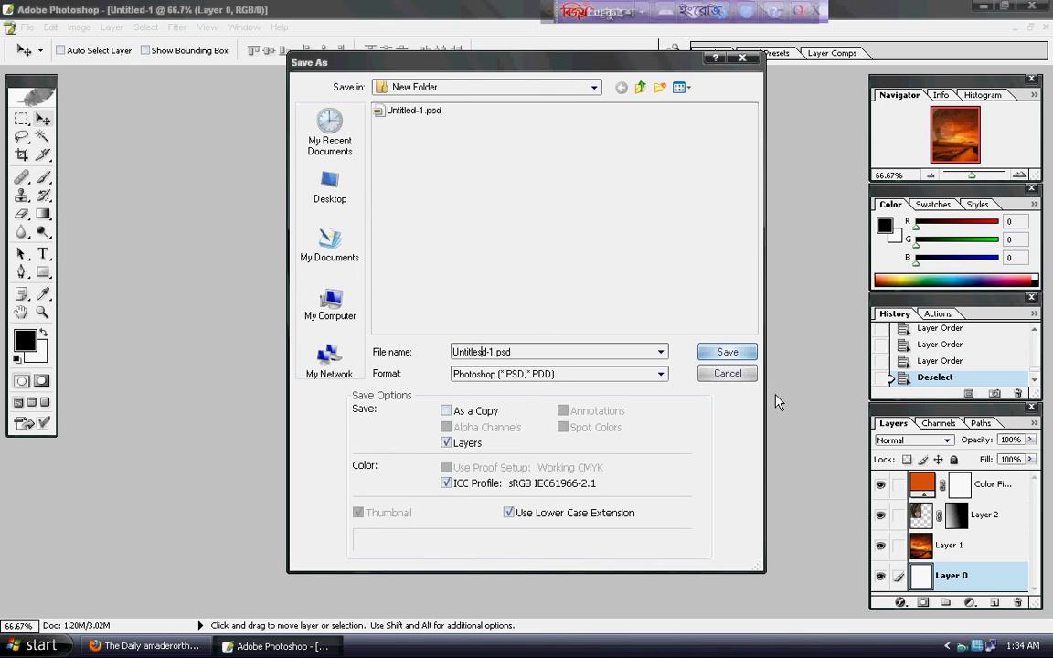
{"action": "left_click", "coordinate": [737, 355]}
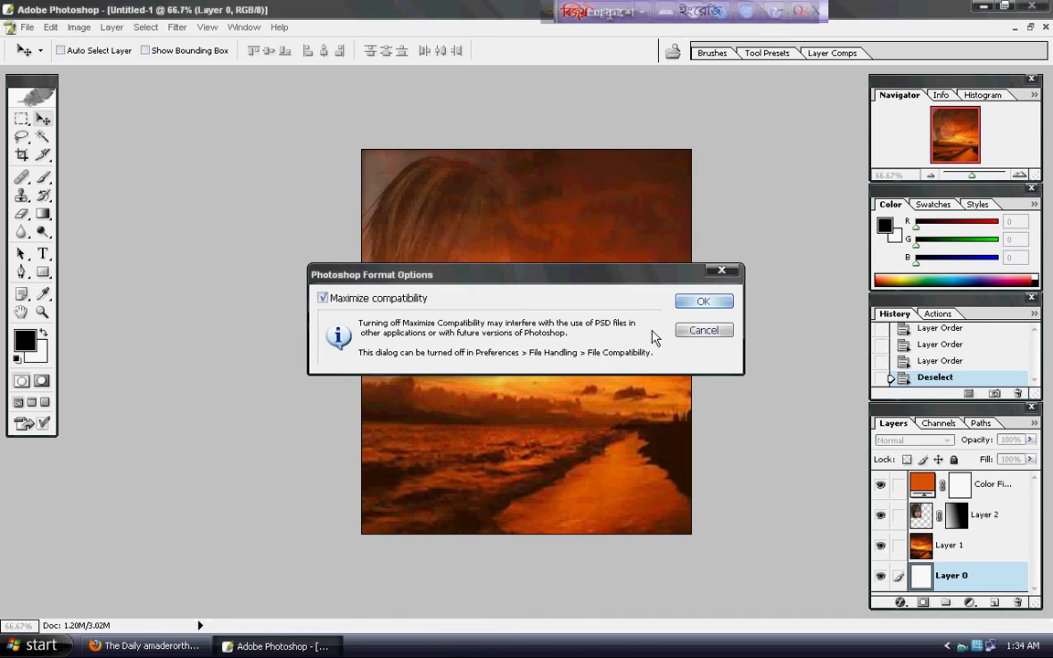
{"action": "left_click", "coordinate": [704, 302]}
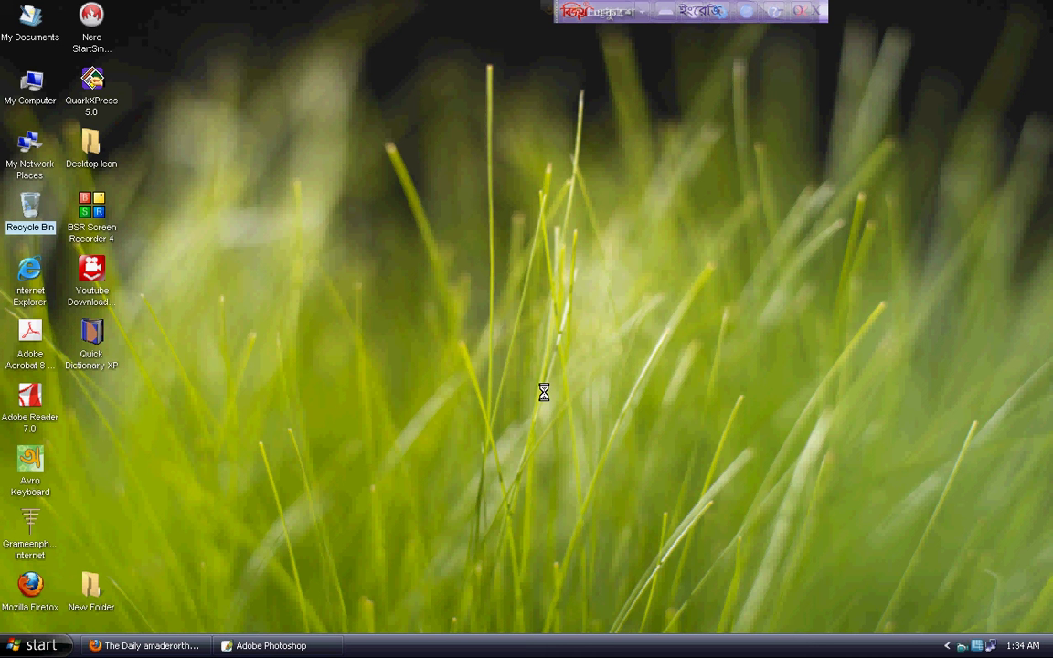
{"action": "right_click", "coordinate": [542, 392]}
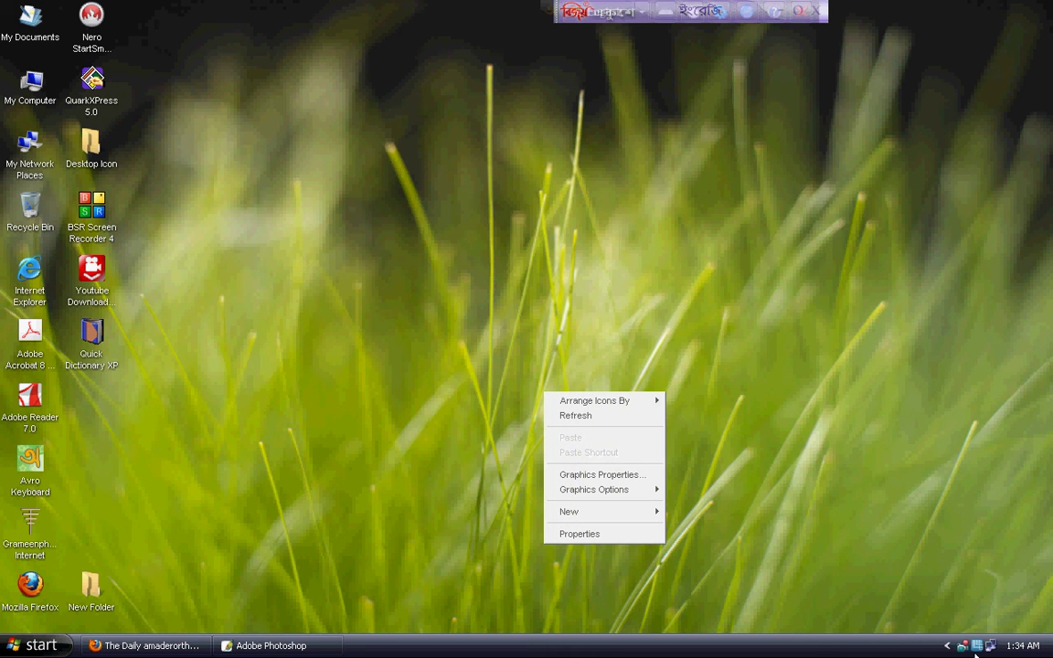